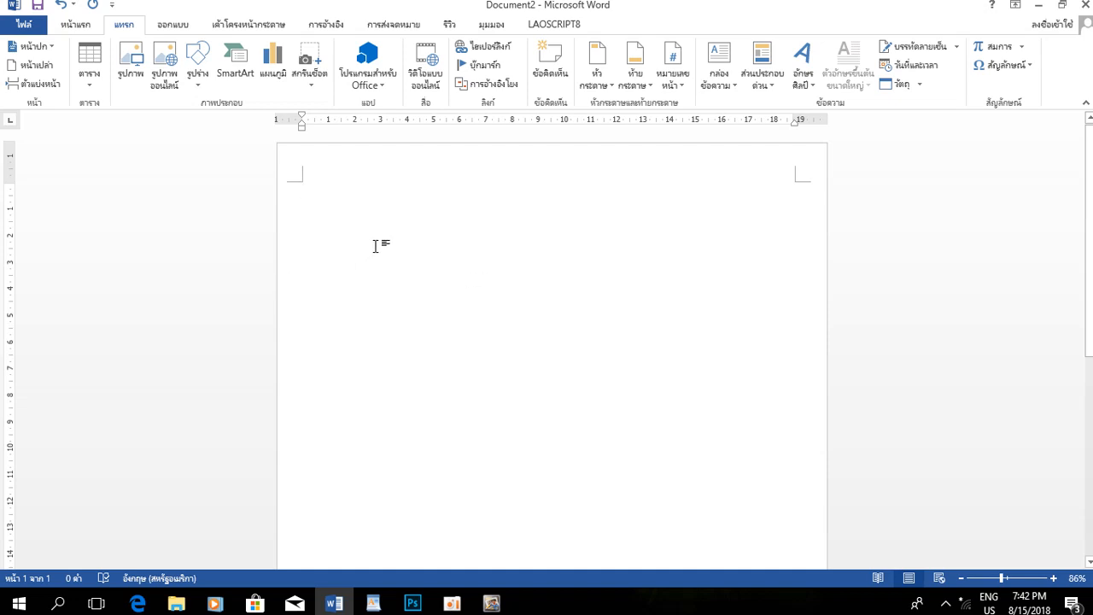
Step: Insert the portrait picture IMG_27672222 from the Desktop folder at the start of the blank document
left_click(359, 198)
left_click(334, 185)
left_click(132, 65)
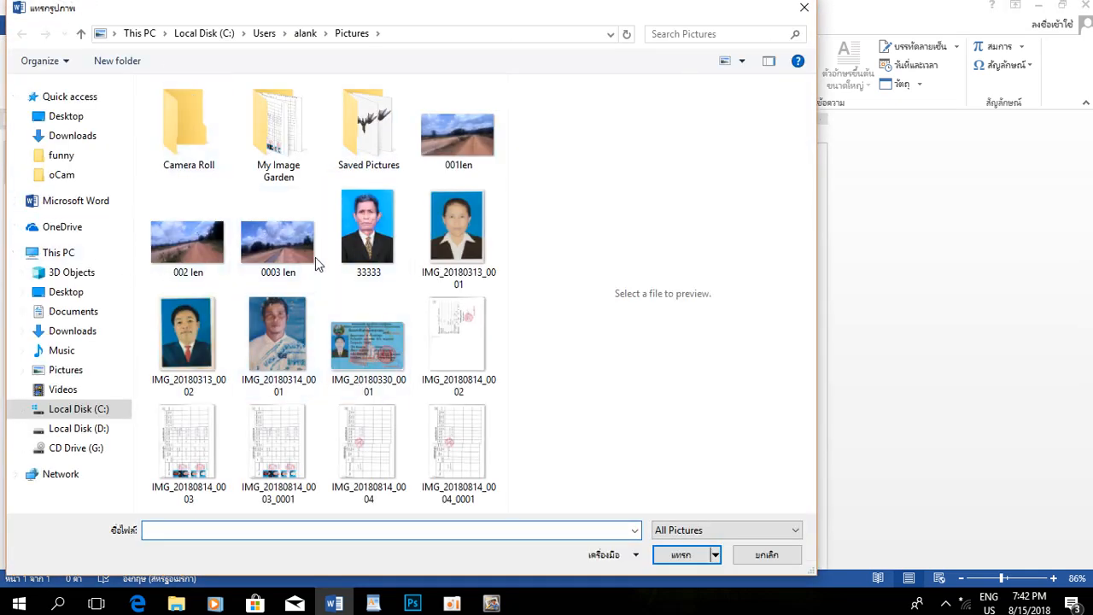
left_click(61, 290)
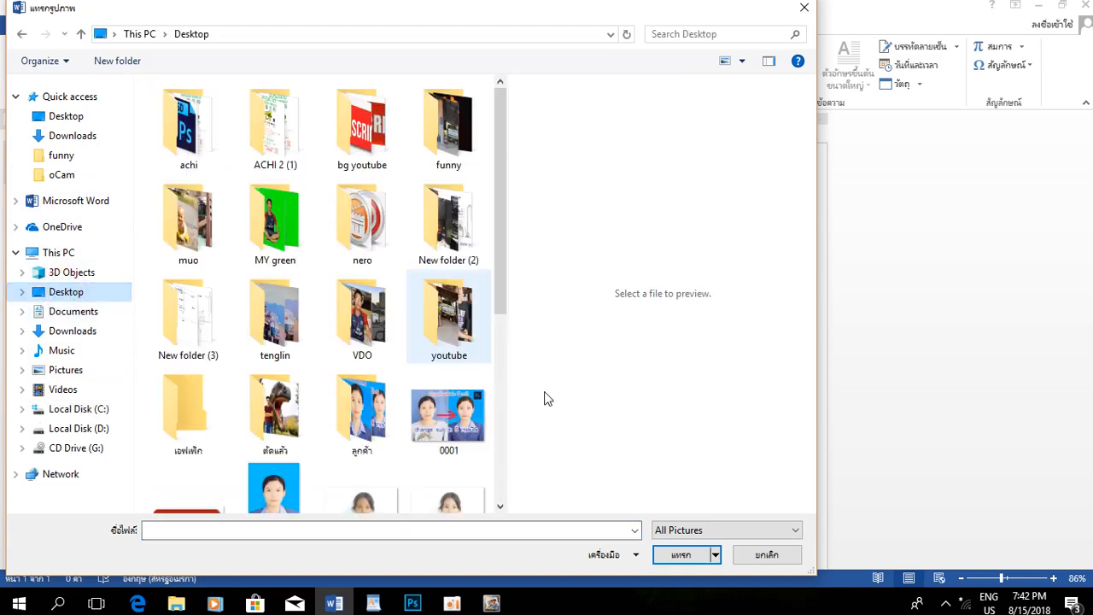
scroll(451, 393, "down", 5)
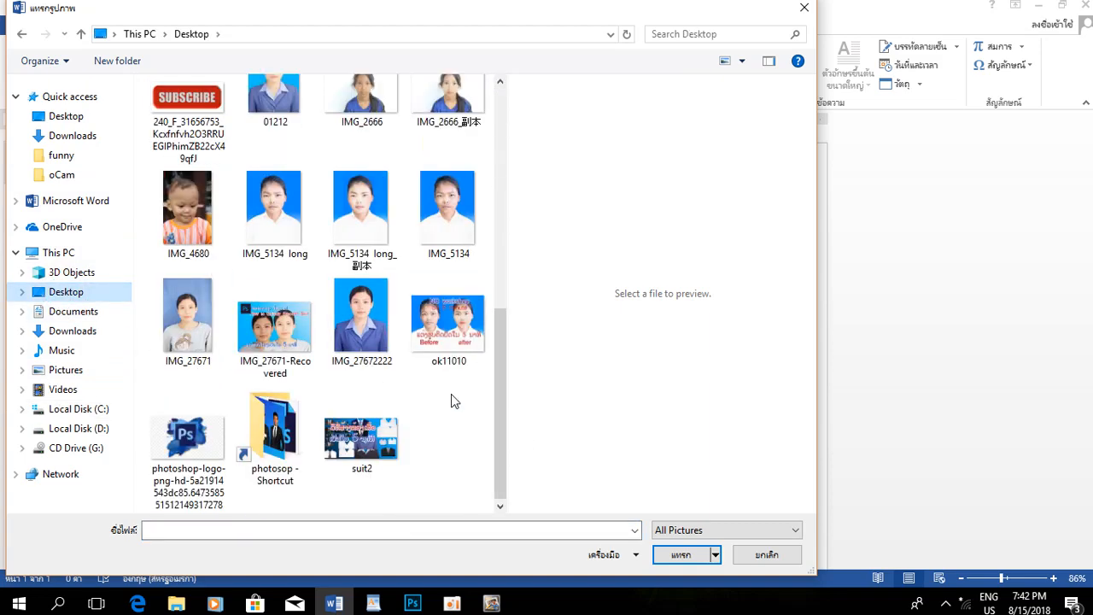
double_click(365, 333)
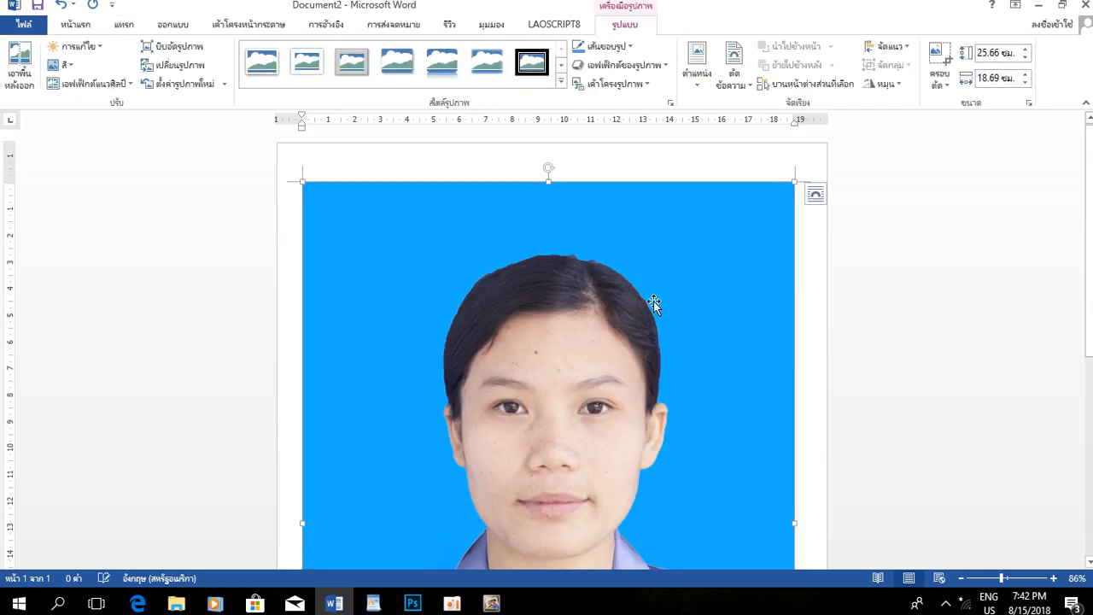
Step: Set the inserted portrait's width to 3 cm, keeping its proportions
left_click(992, 78)
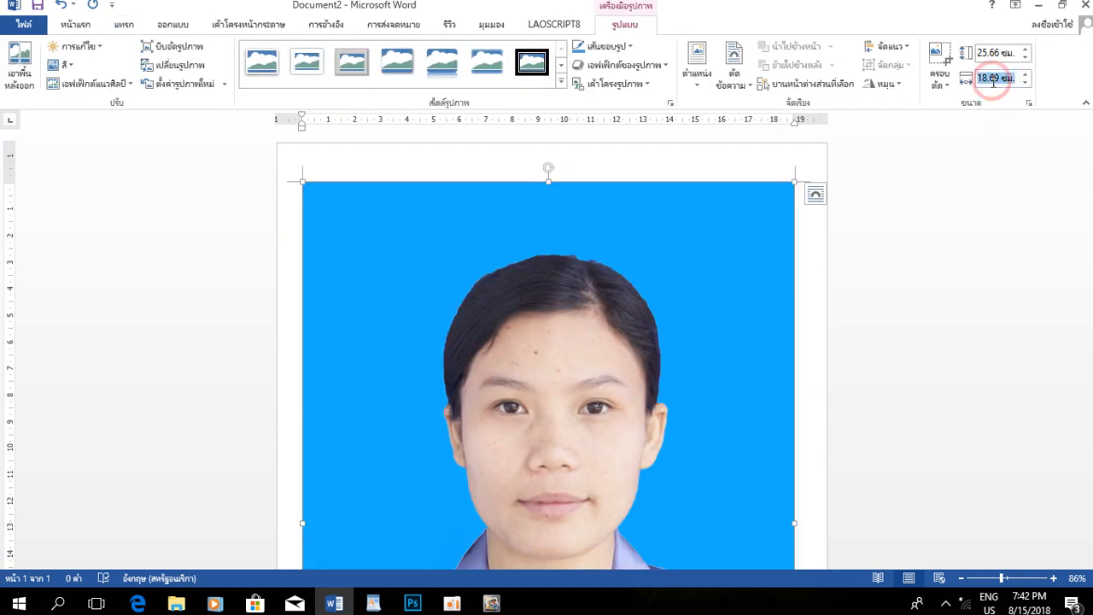
type("3")
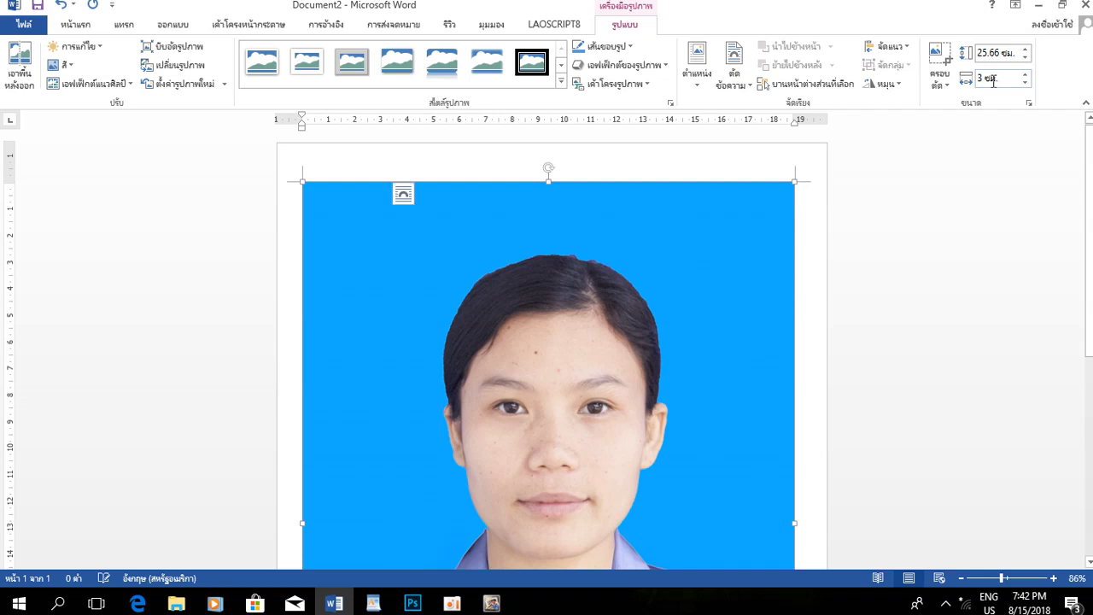
key("Return")
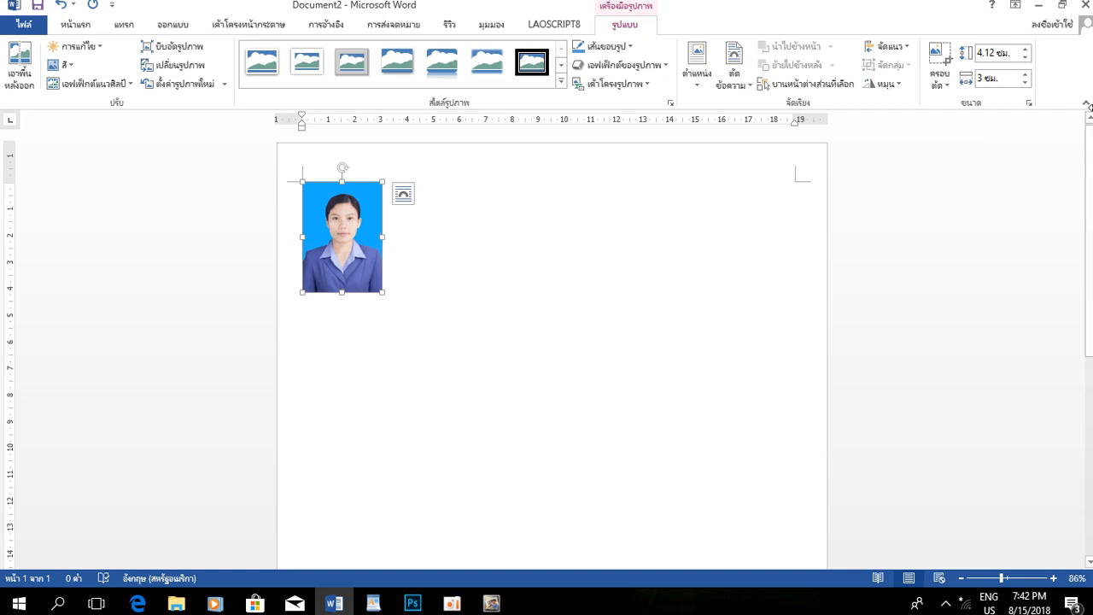
Step: Crop the portrait to a 3:4 aspect ratio and apply the crop
left_click(986, 78)
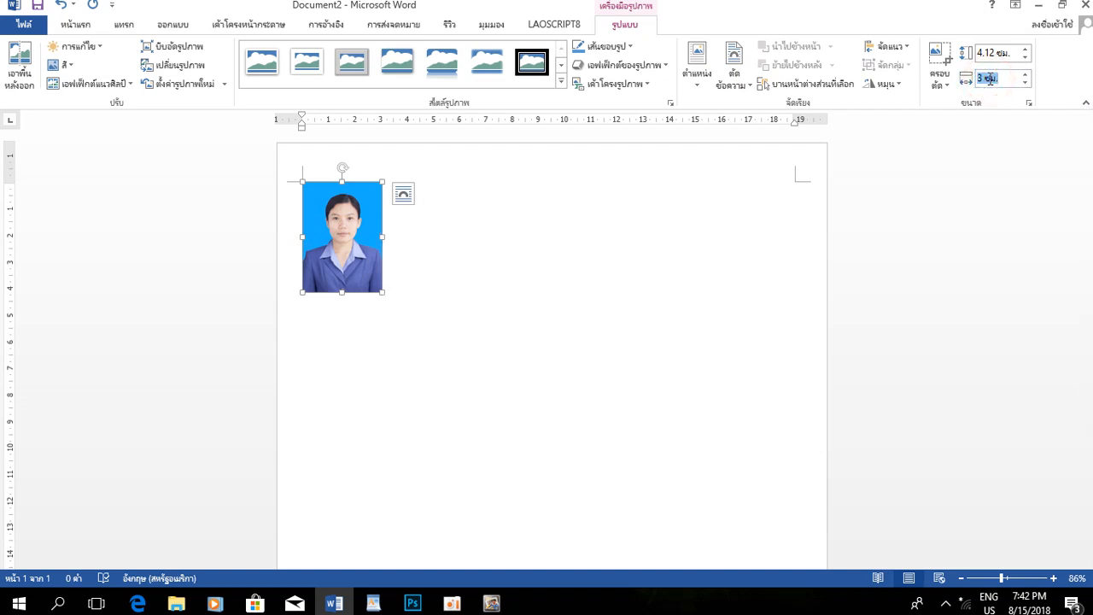
left_click(939, 84)
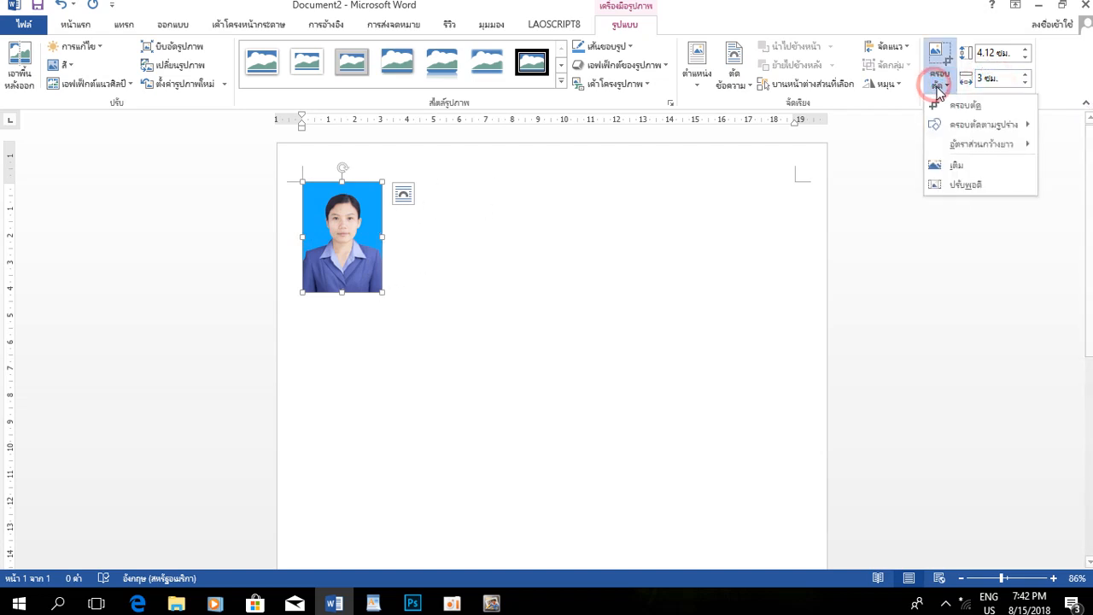
mouse_move(965, 152)
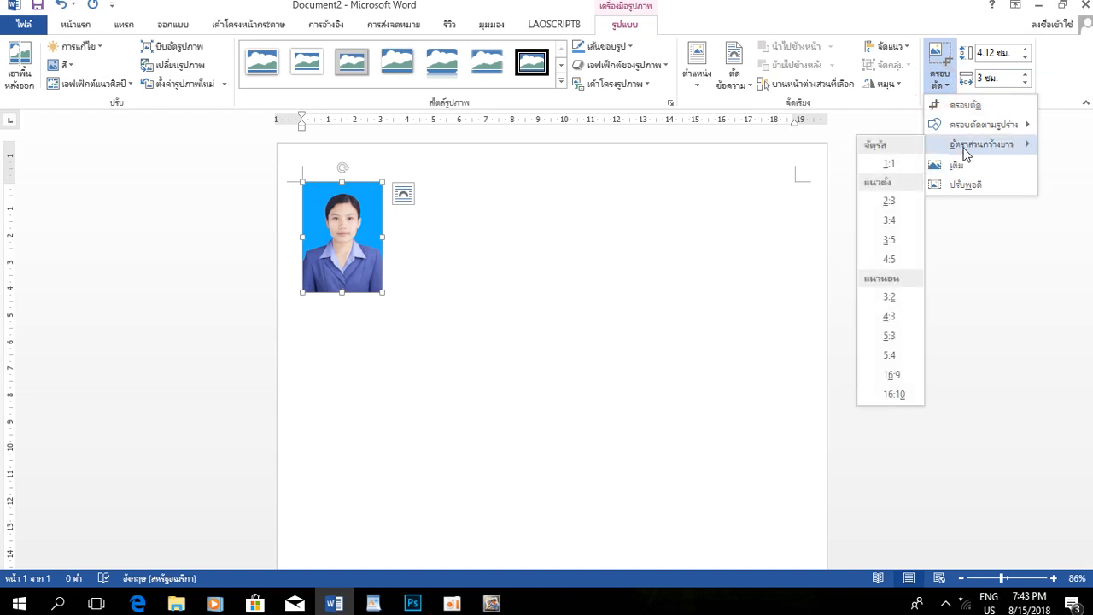
left_click(891, 229)
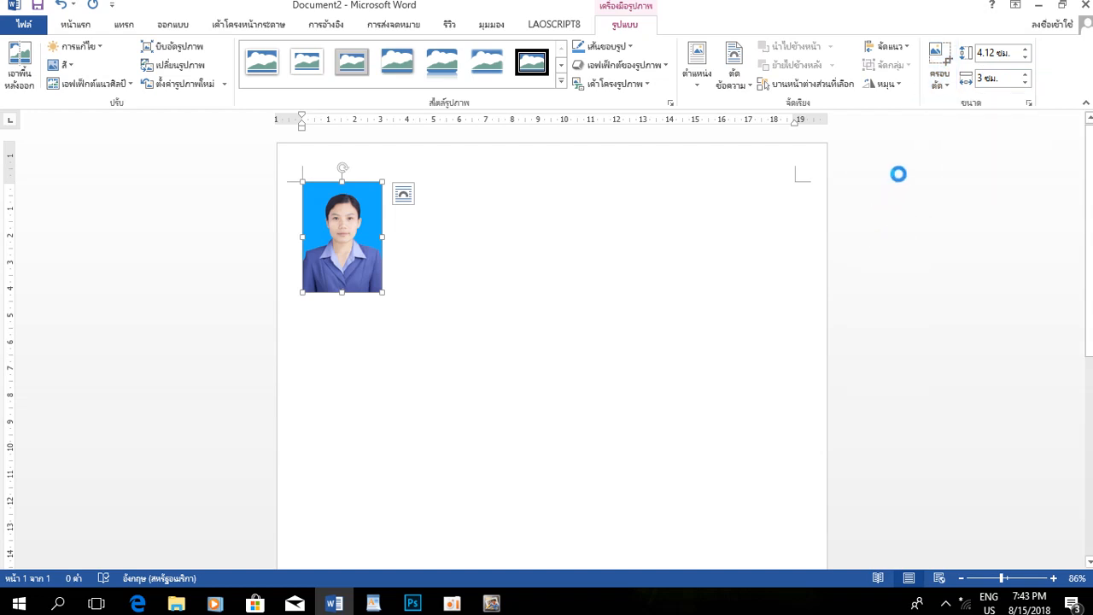
left_click(933, 64)
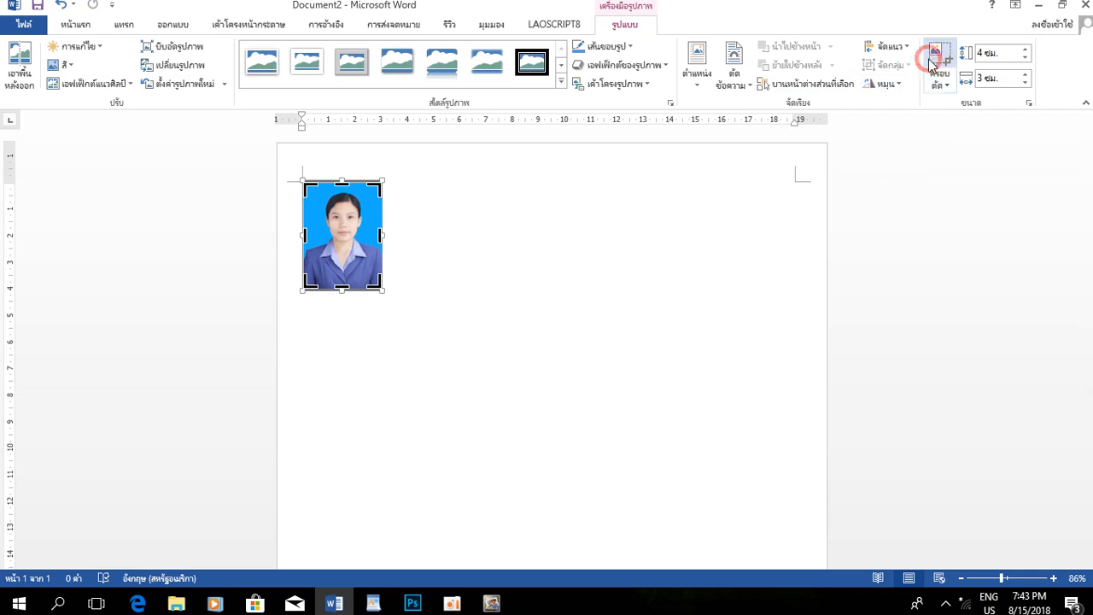
left_click(390, 236)
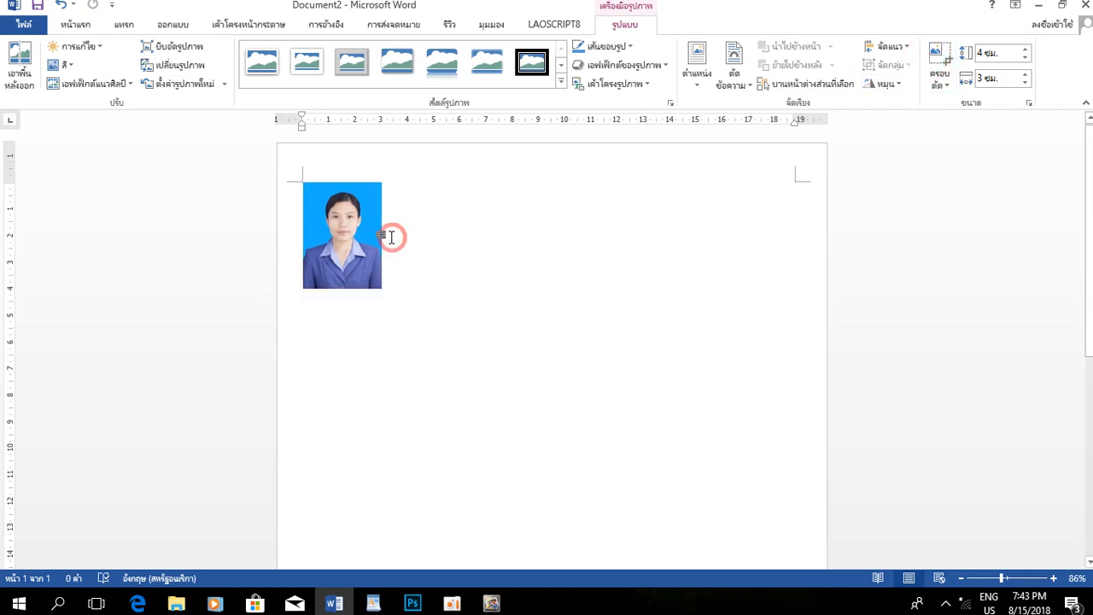
Step: Enlarge the 3:4 portrait to a width of 4 cm
left_click(371, 244)
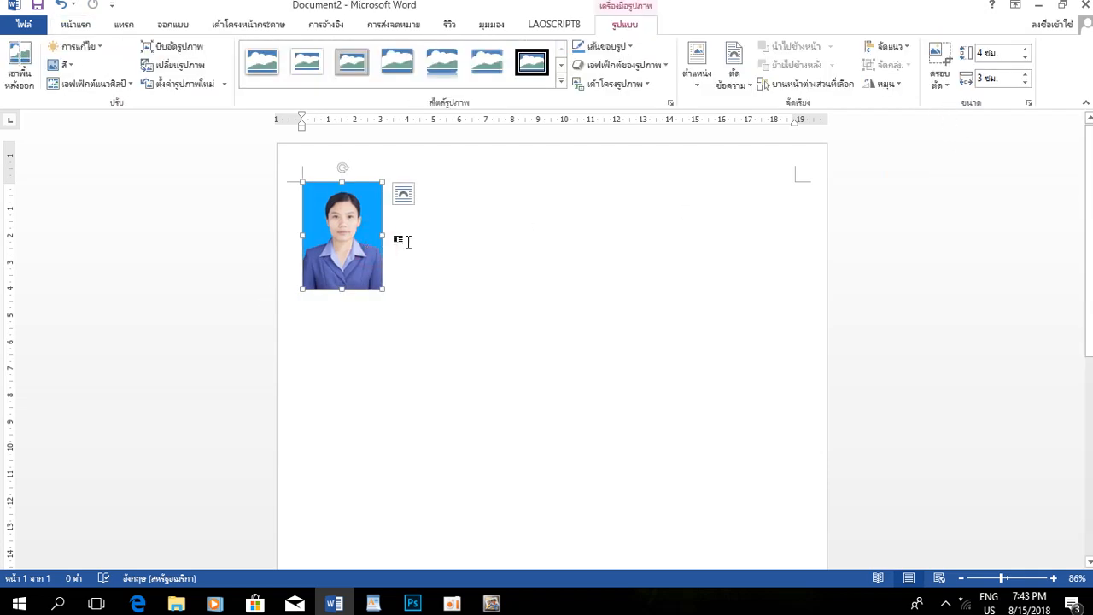
left_click(492, 244)
left_click(333, 253)
left_click(987, 78)
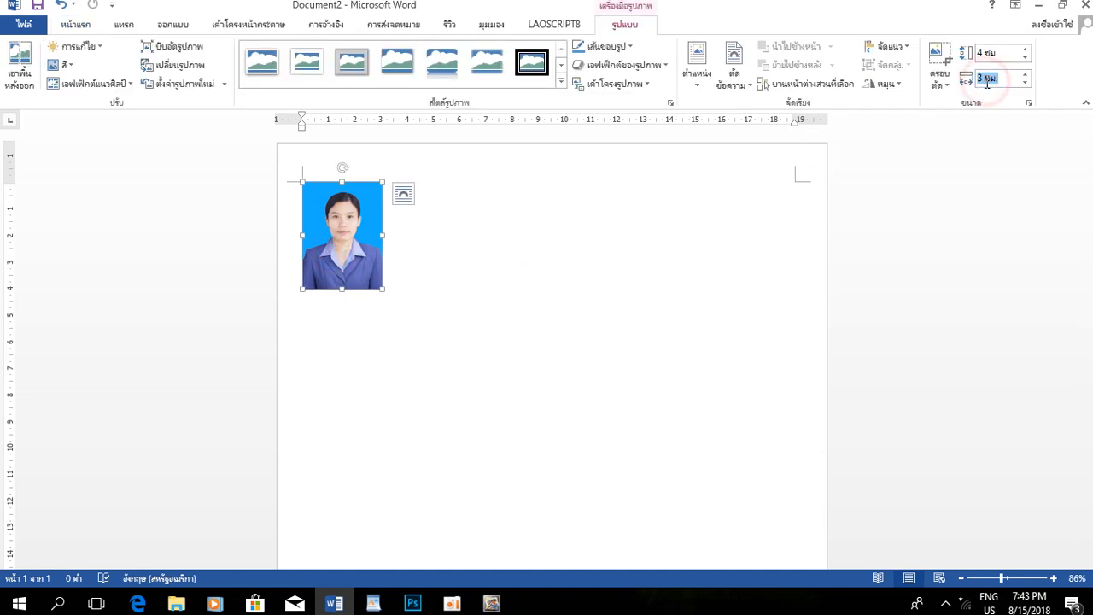
key("Return")
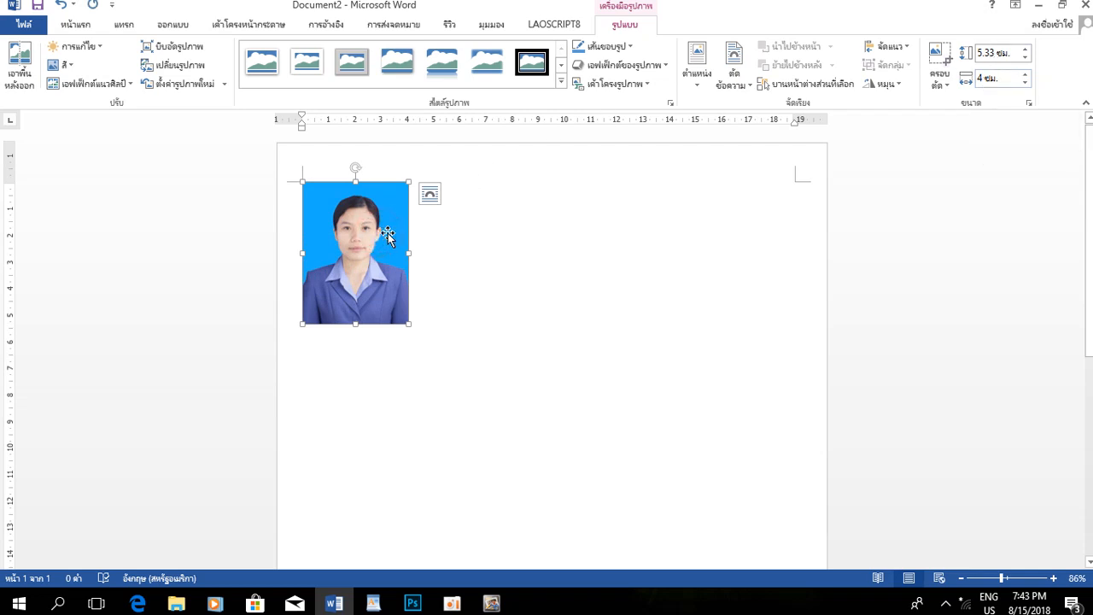
Step: Crop a thin strip off both vertical sides of the portrait, leaving it about 3.6 cm wide
left_click(939, 55)
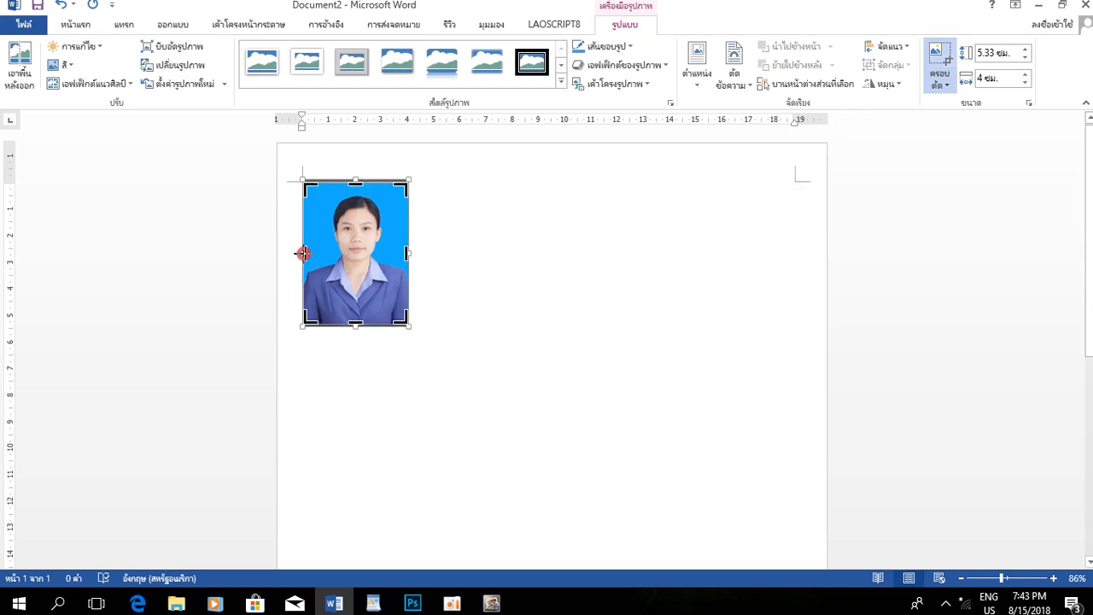
left_click_drag(303, 253, 309, 255)
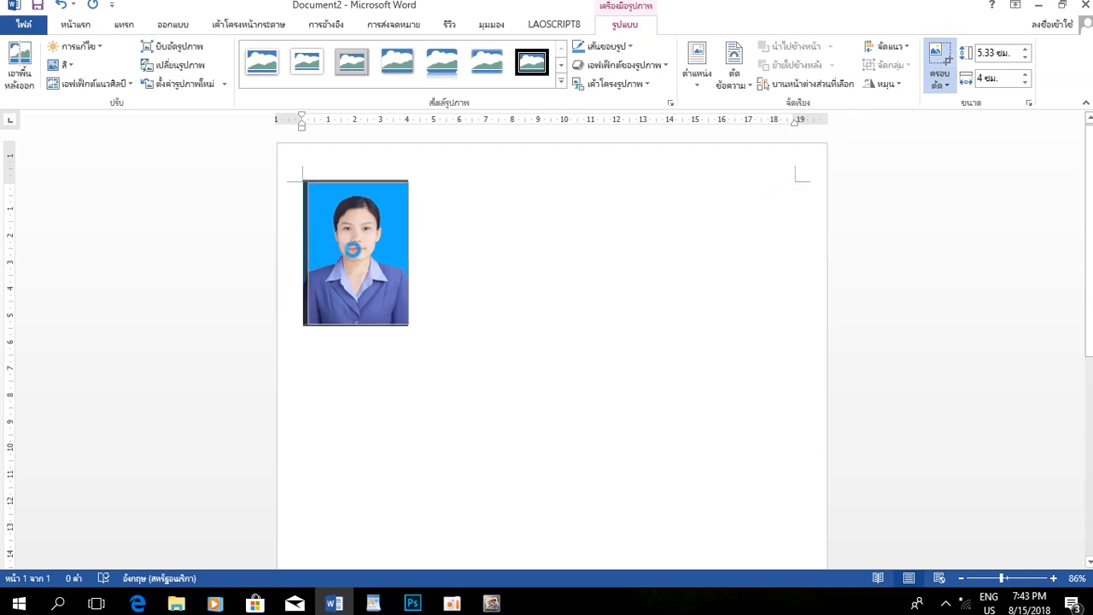
left_click_drag(402, 252, 397, 253)
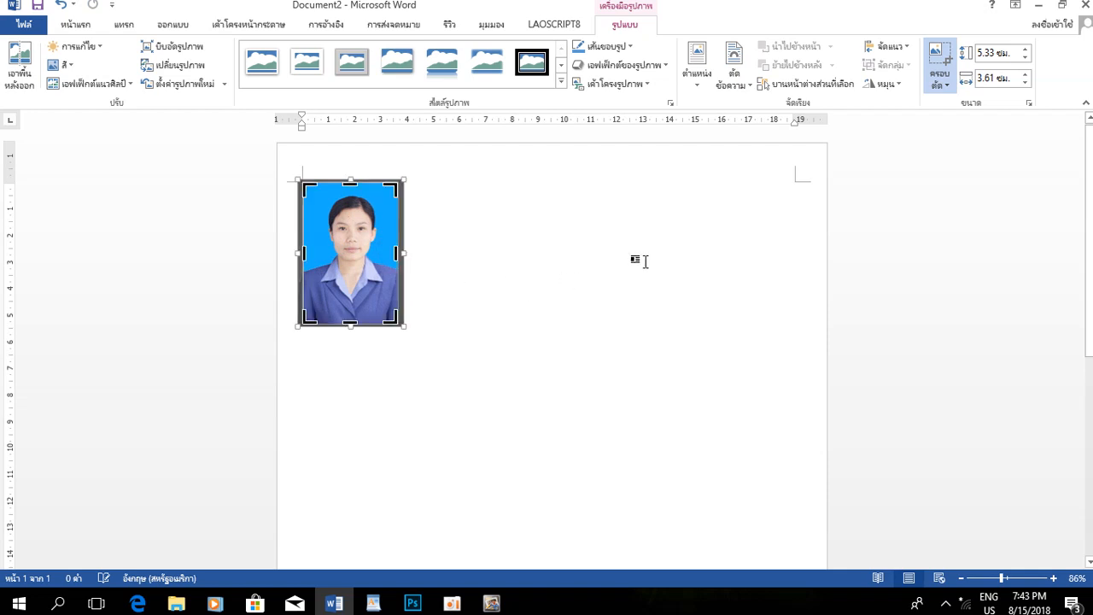
left_click(939, 62)
Step: Scale the side-cropped portrait to a width of 4 cm and deselect it
left_click(992, 78)
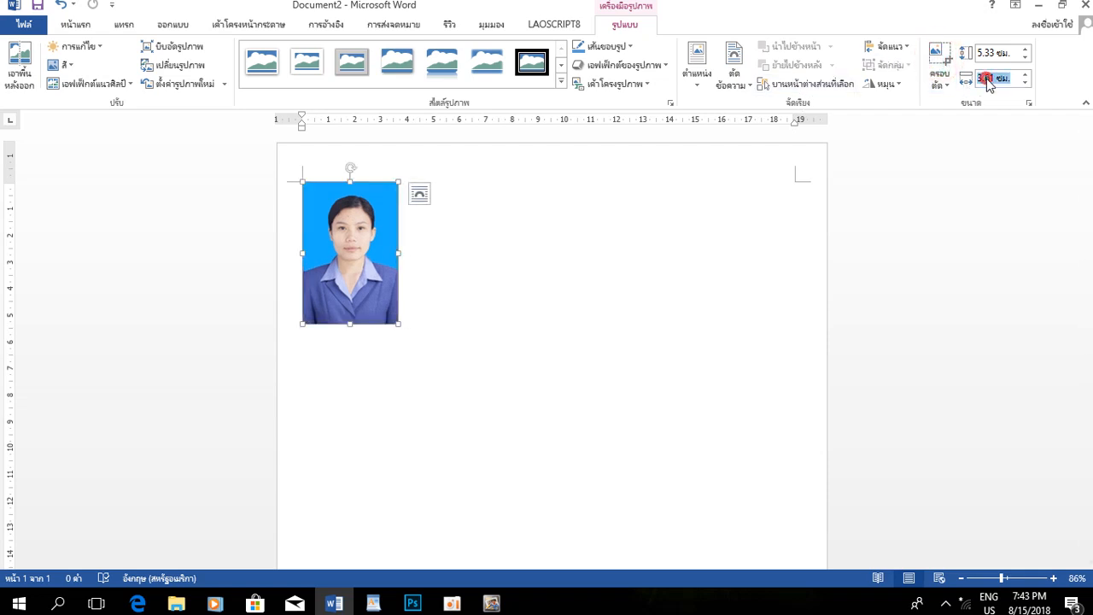
type("4")
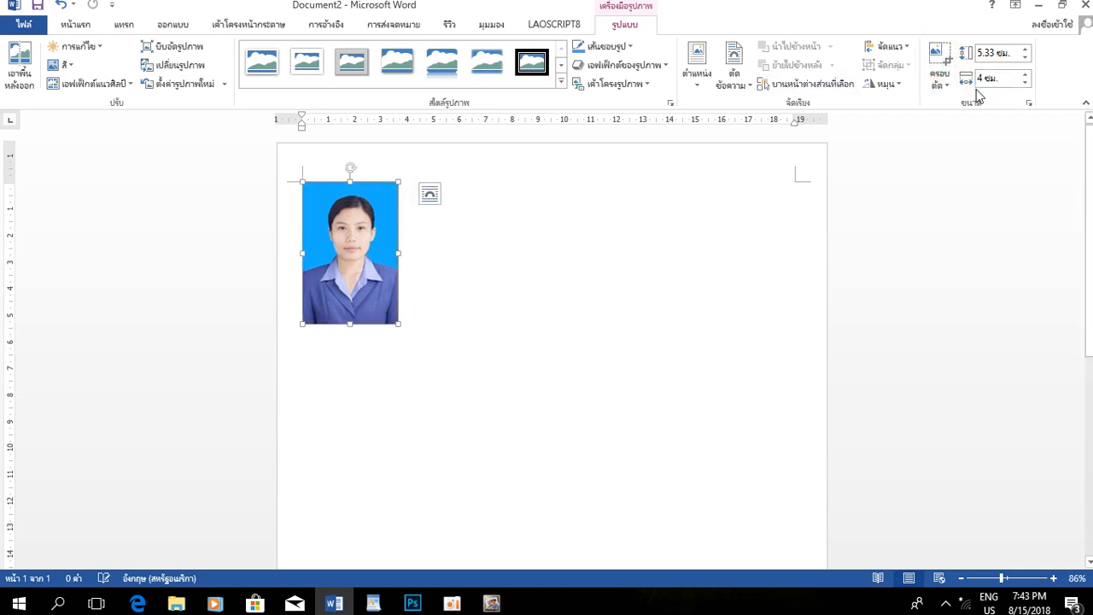
key("Return")
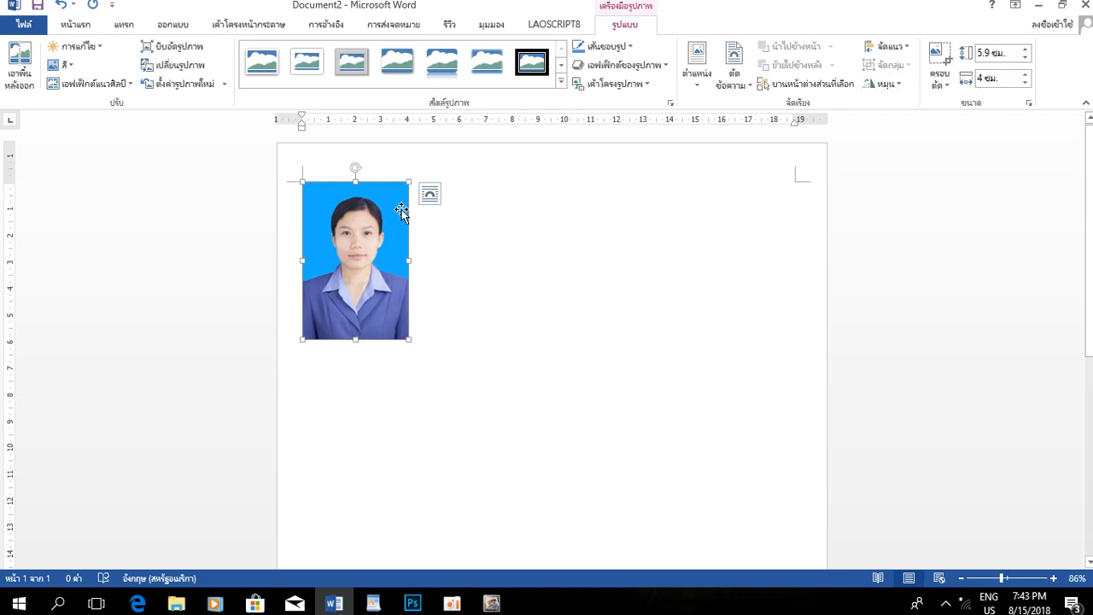
left_click(457, 320)
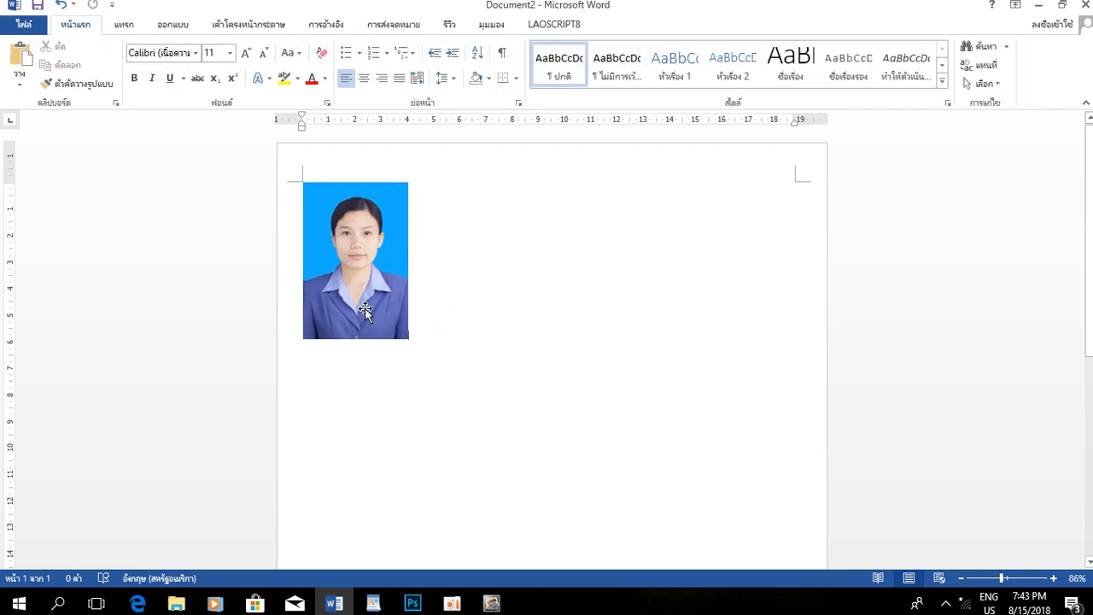
Step: Reduce the portrait to a width of 2 cm
left_click(364, 306)
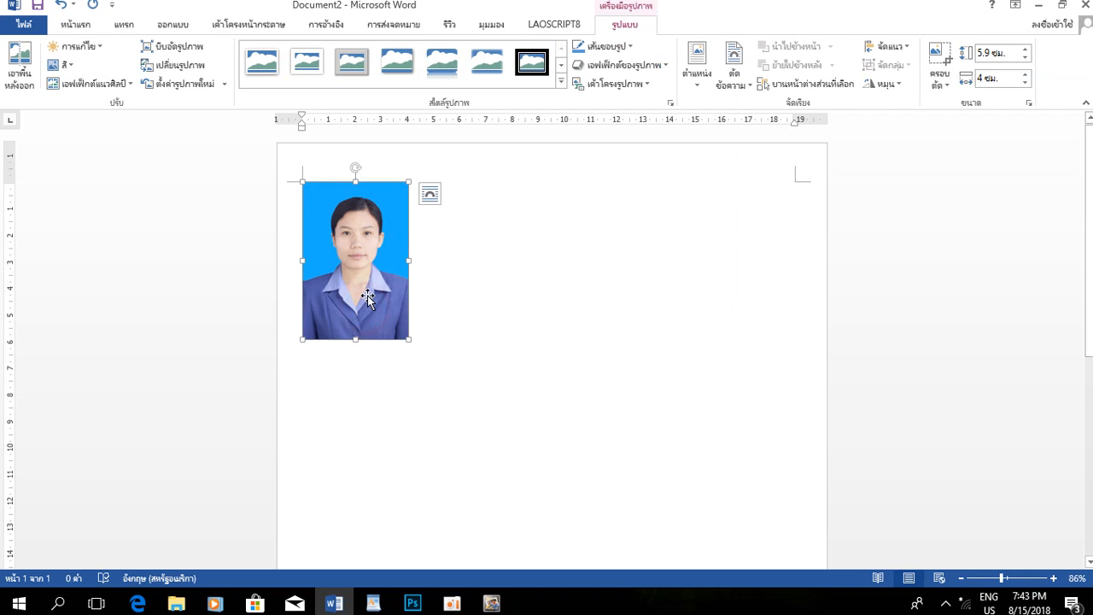
left_click(367, 297)
left_click(990, 77)
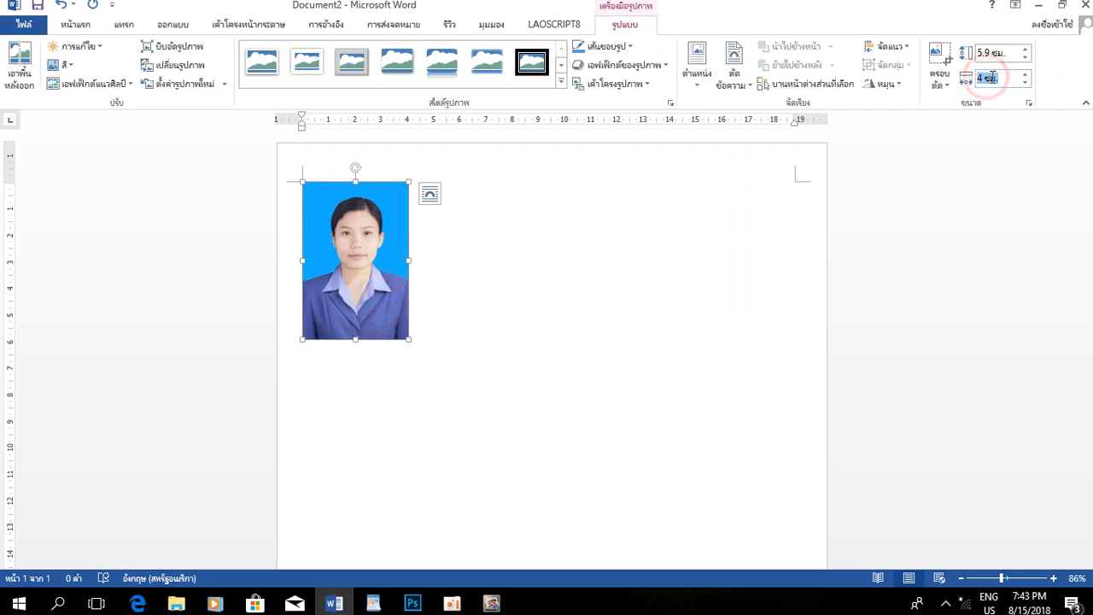
type("2")
key("Return")
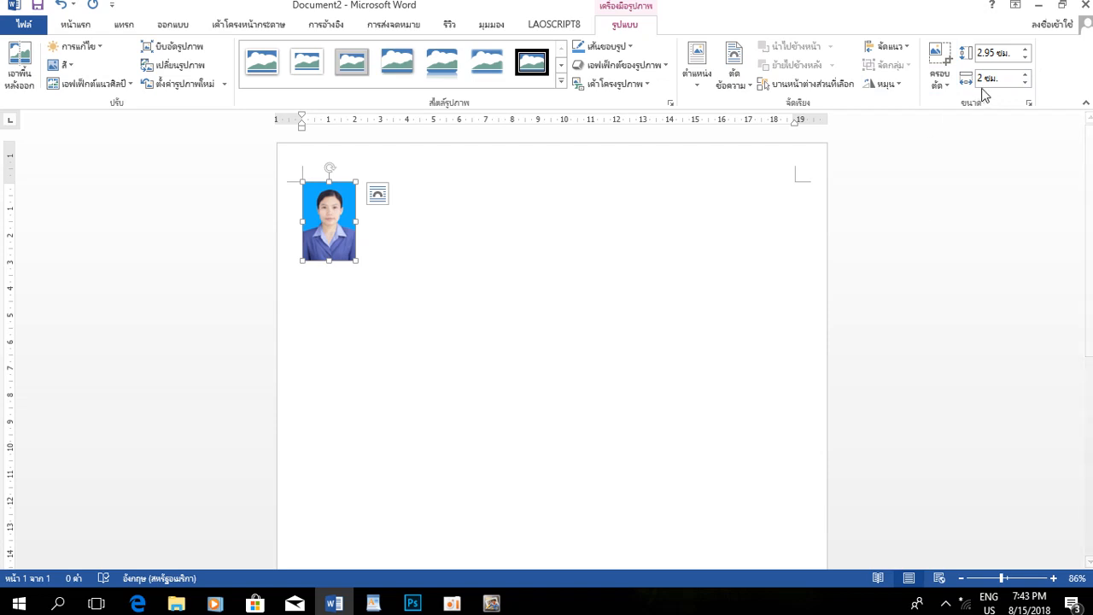
Step: Crop the small portrait to a 2:3 aspect ratio and apply the crop
left_click(338, 208)
left_click(1025, 578)
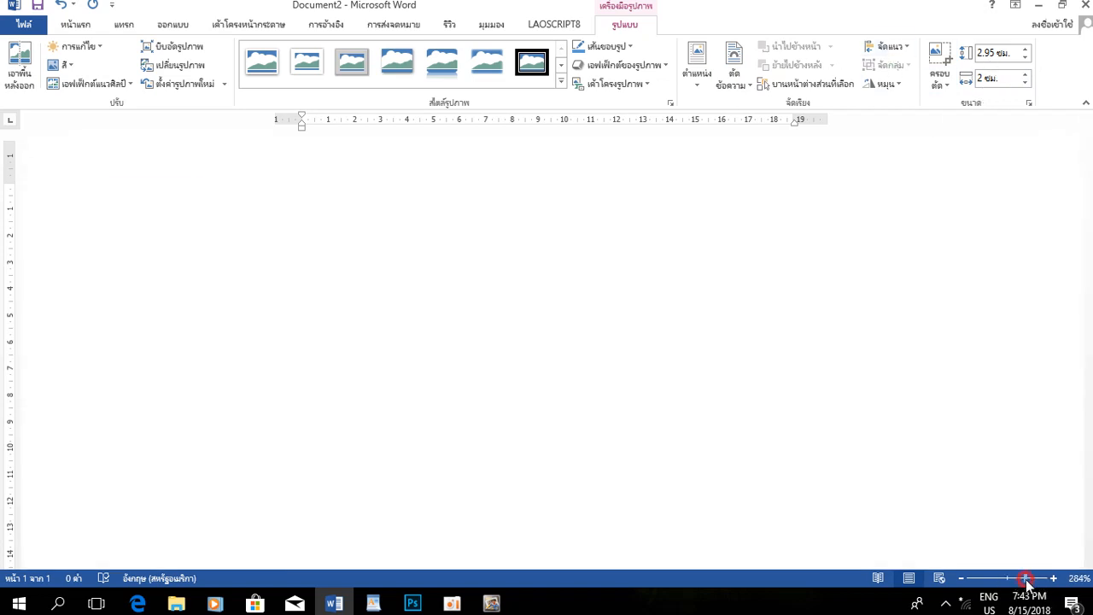
left_click(1010, 578)
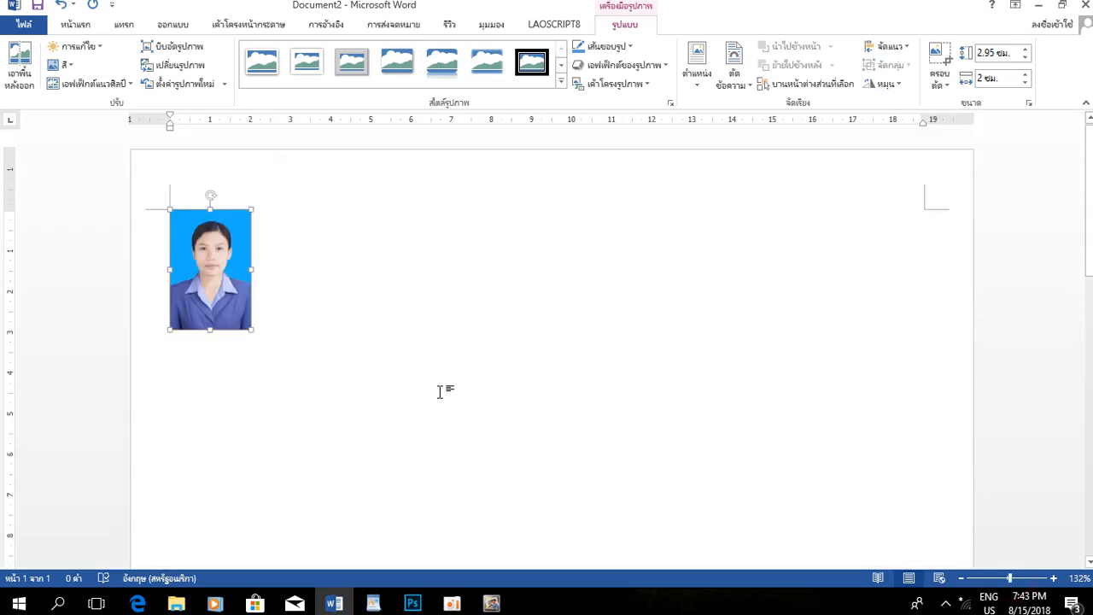
left_click(939, 88)
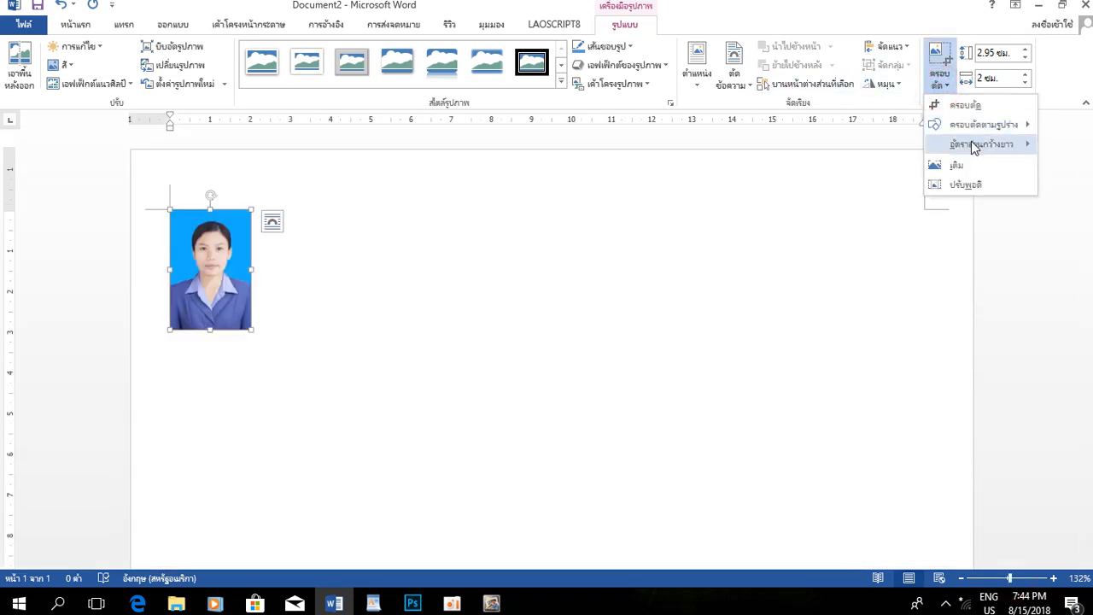
mouse_move(973, 151)
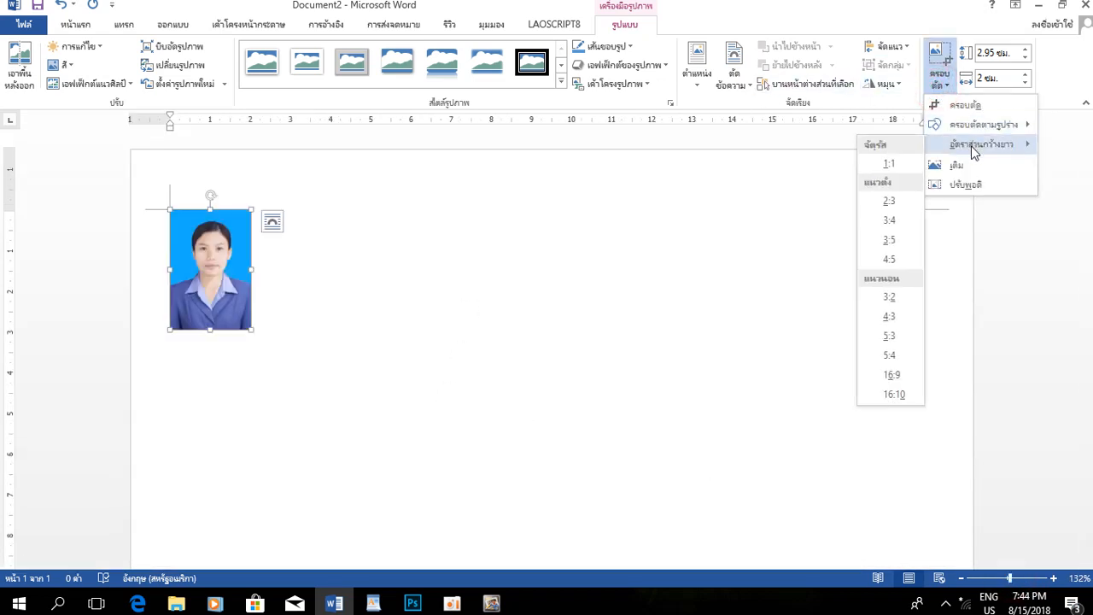
left_click(896, 202)
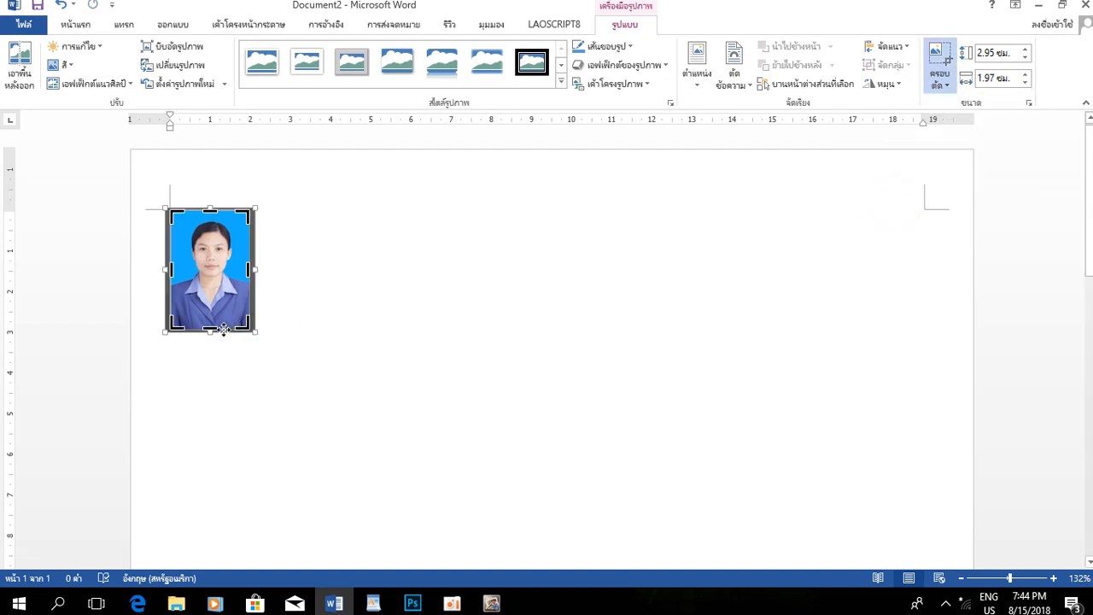
left_click(939, 85)
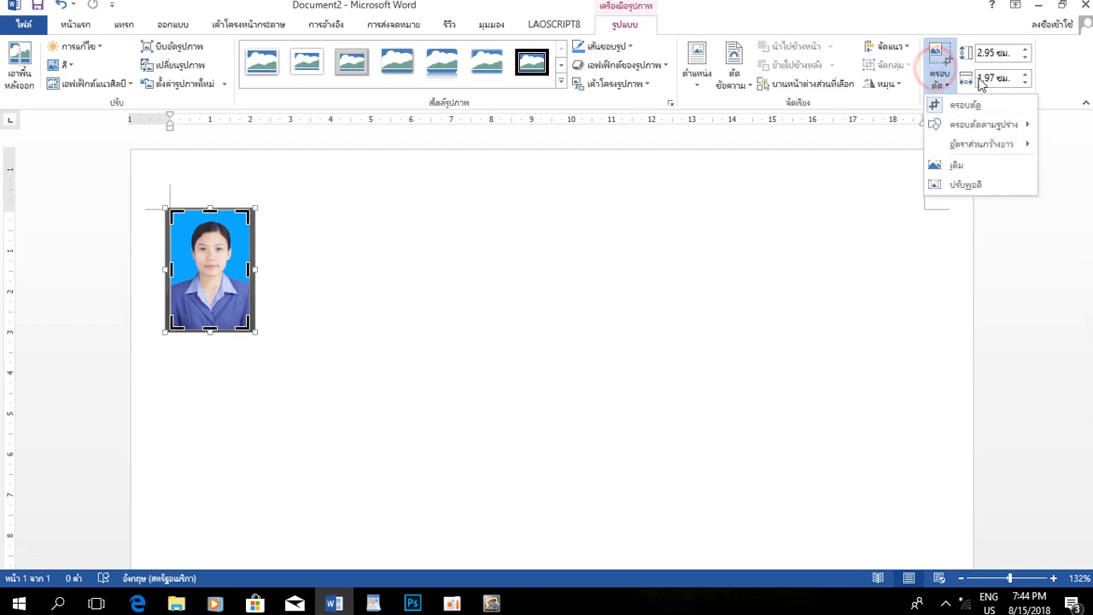
left_click(947, 63)
Step: Set the 2:3 portrait's width to exactly 2 cm
left_click(991, 78)
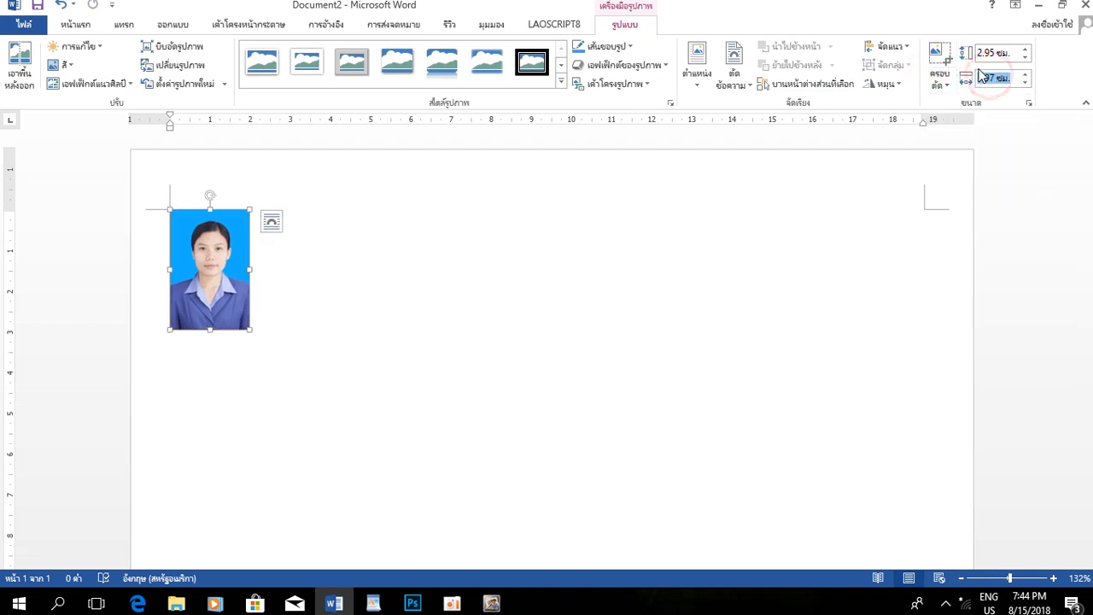
type("2")
key("Return")
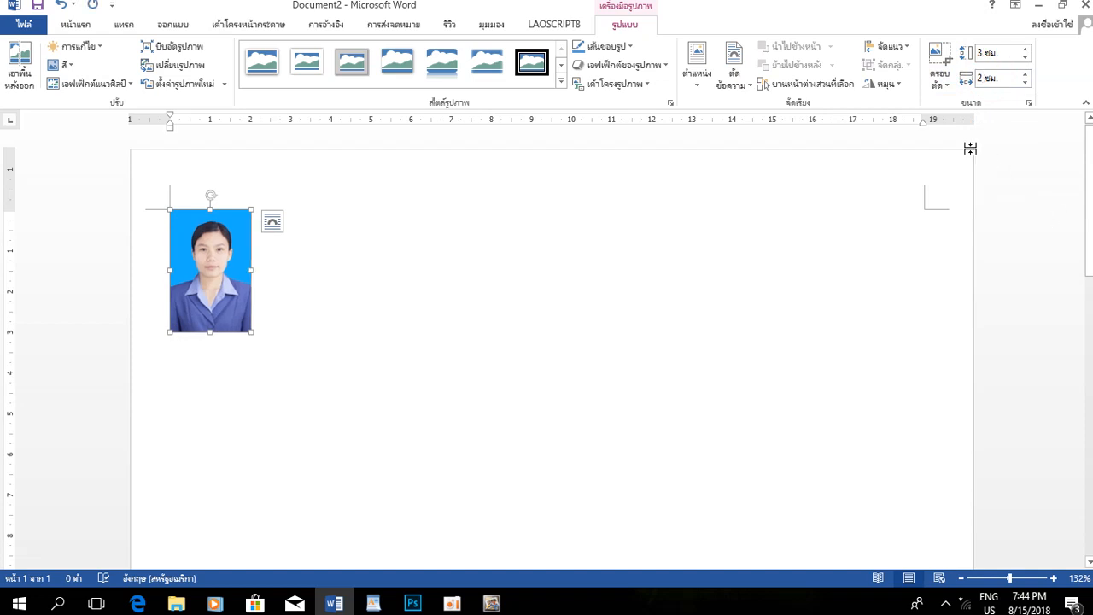
Step: Crop away the portrait's upper and lower edges to a height of about 2.58 cm and apply the crop
left_click(939, 62)
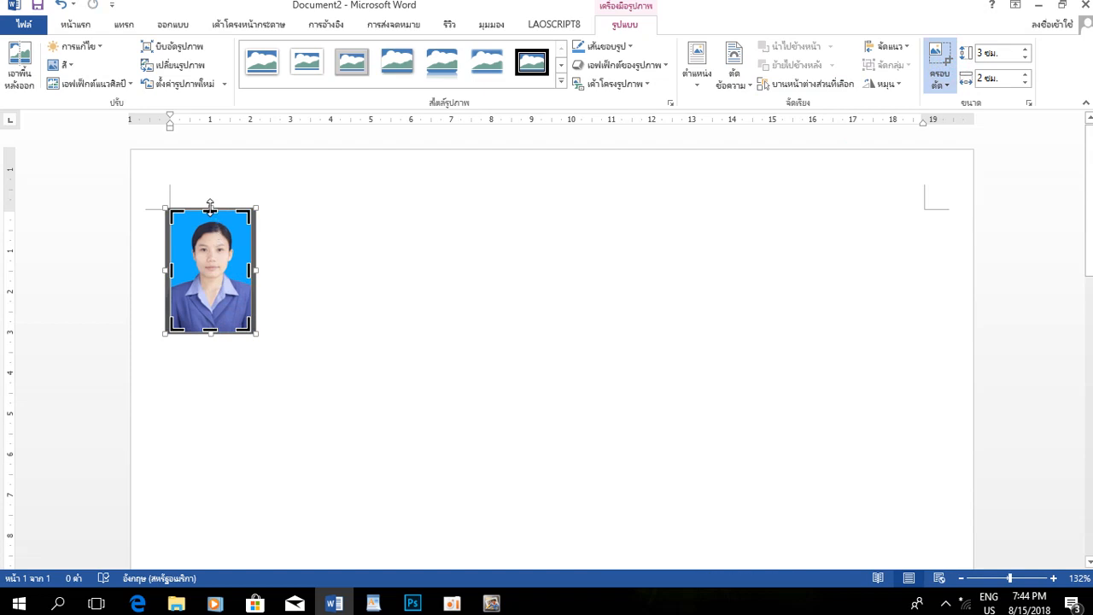
left_click_drag(211, 208, 212, 217)
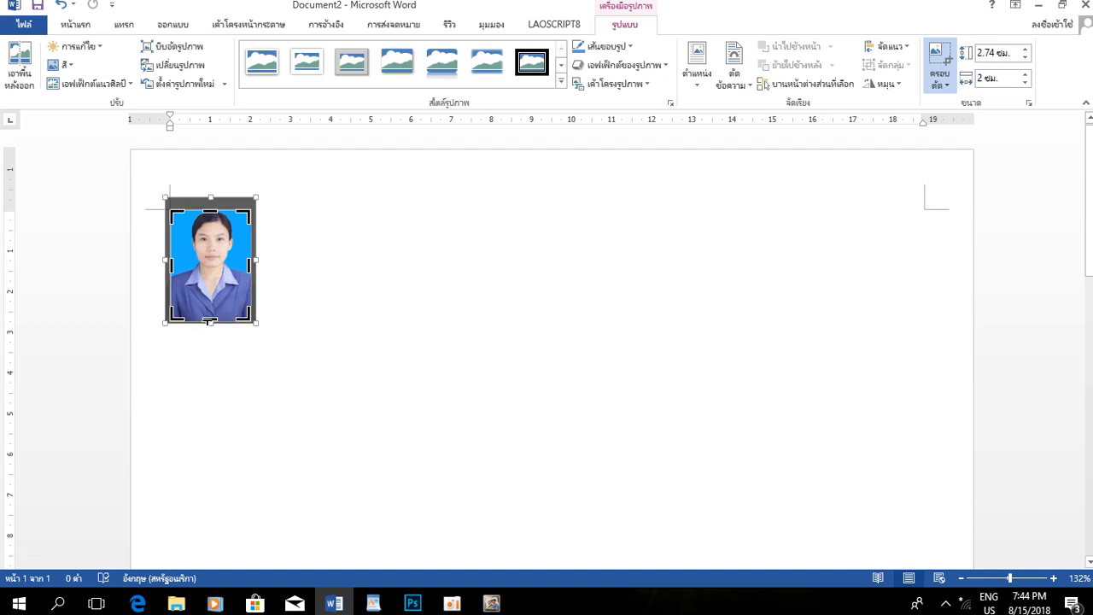
left_click_drag(210, 321, 208, 318)
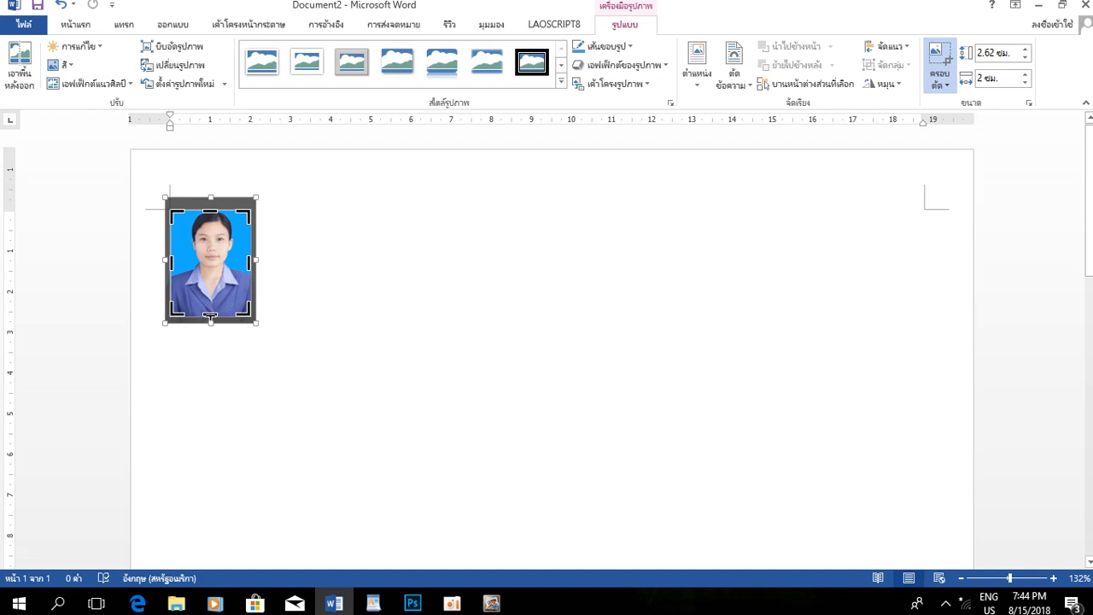
left_click_drag(209, 317, 210, 309)
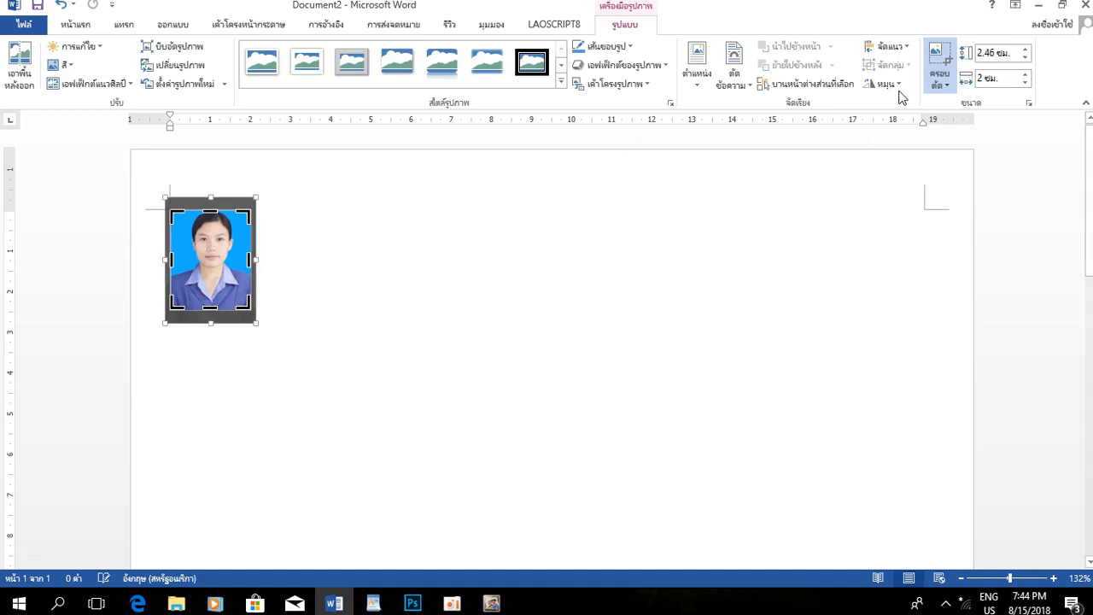
left_click_drag(209, 307, 208, 318)
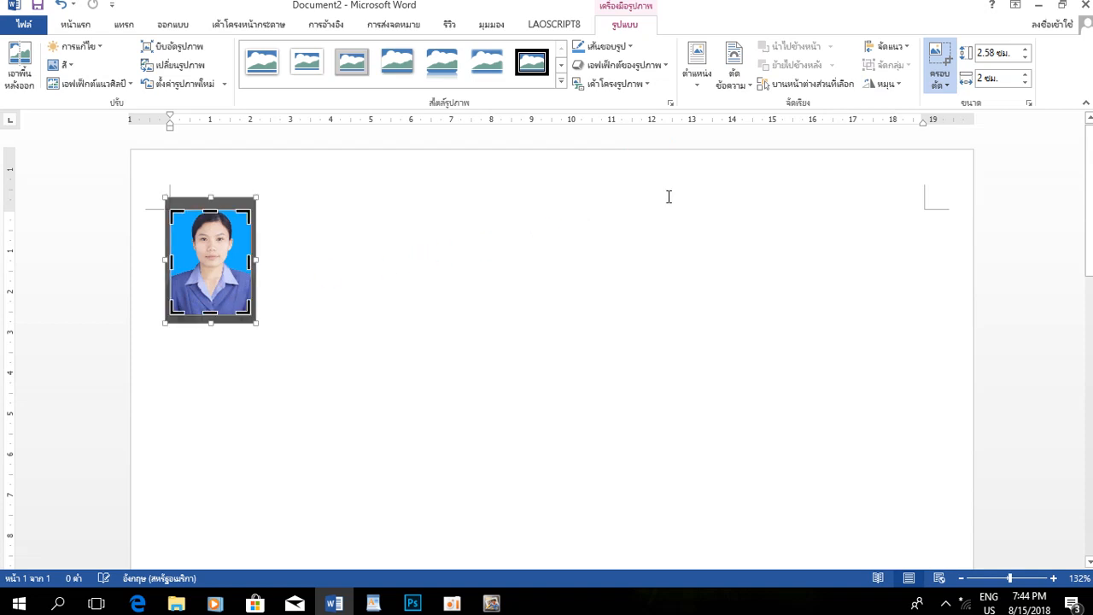
left_click(933, 56)
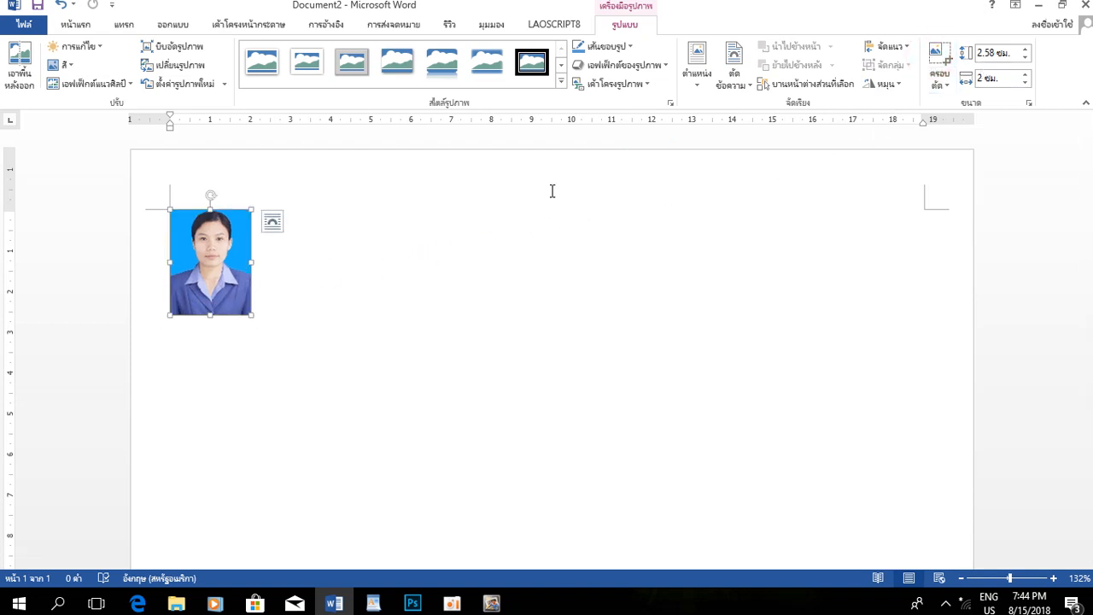
left_click(427, 295)
left_click(238, 256)
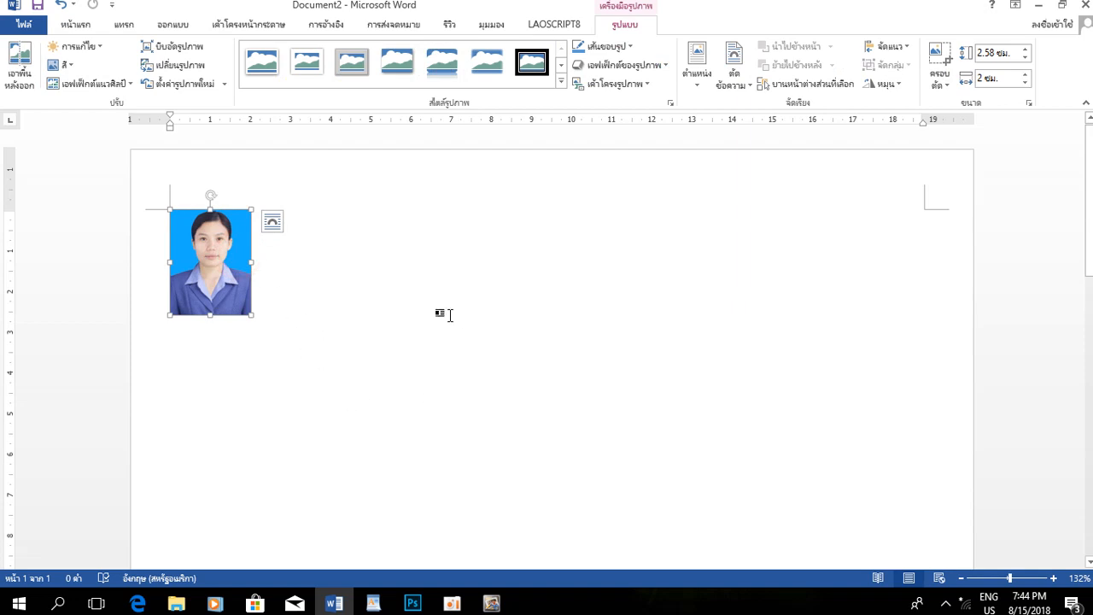
left_click(297, 247)
left_click(209, 265)
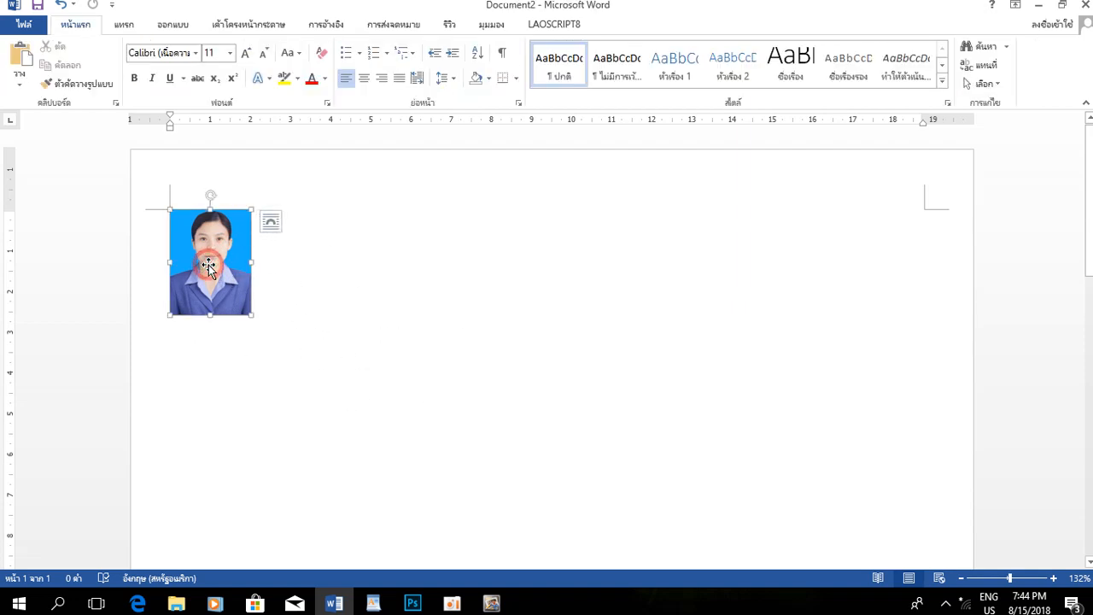
left_click(381, 311)
left_click(242, 252)
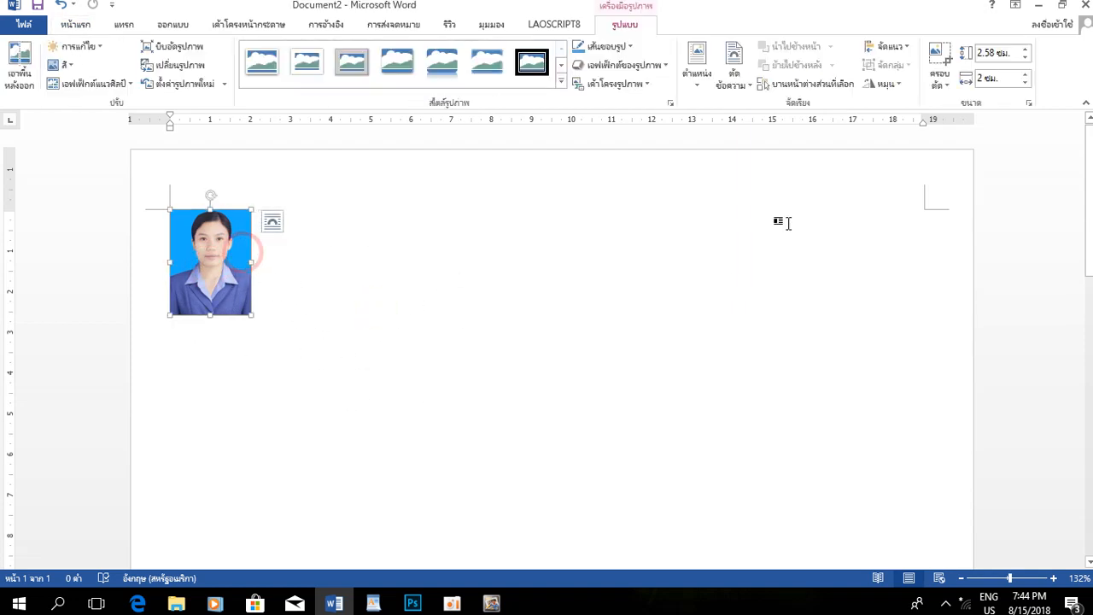
Step: Reduce the page's top margin slightly so the portrait sits higher, and deselect the portrait
left_click_drag(10, 207, 14, 180)
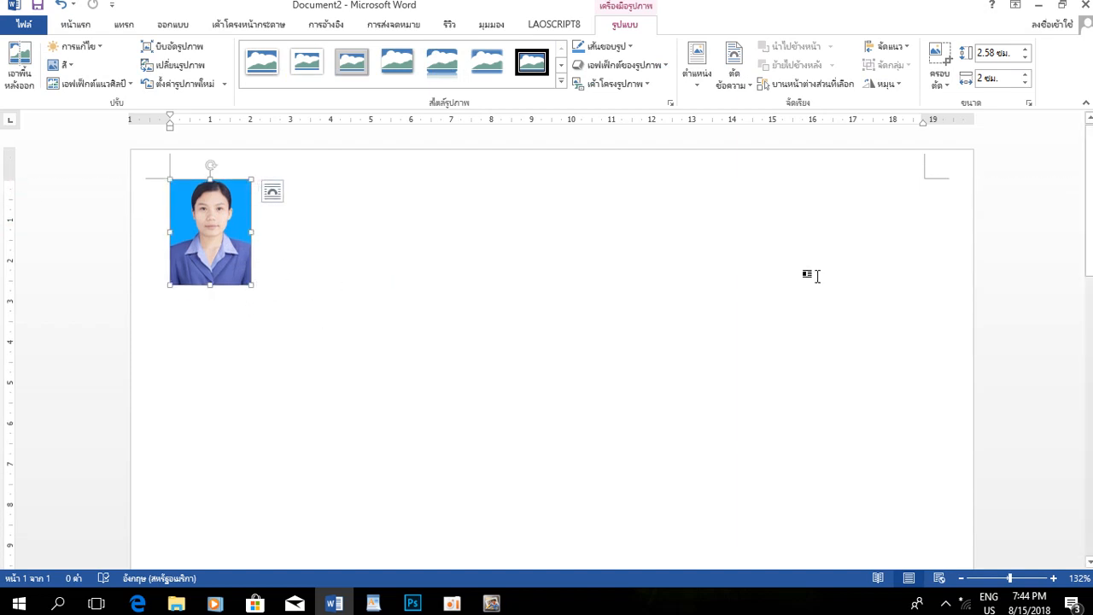
left_click(890, 200)
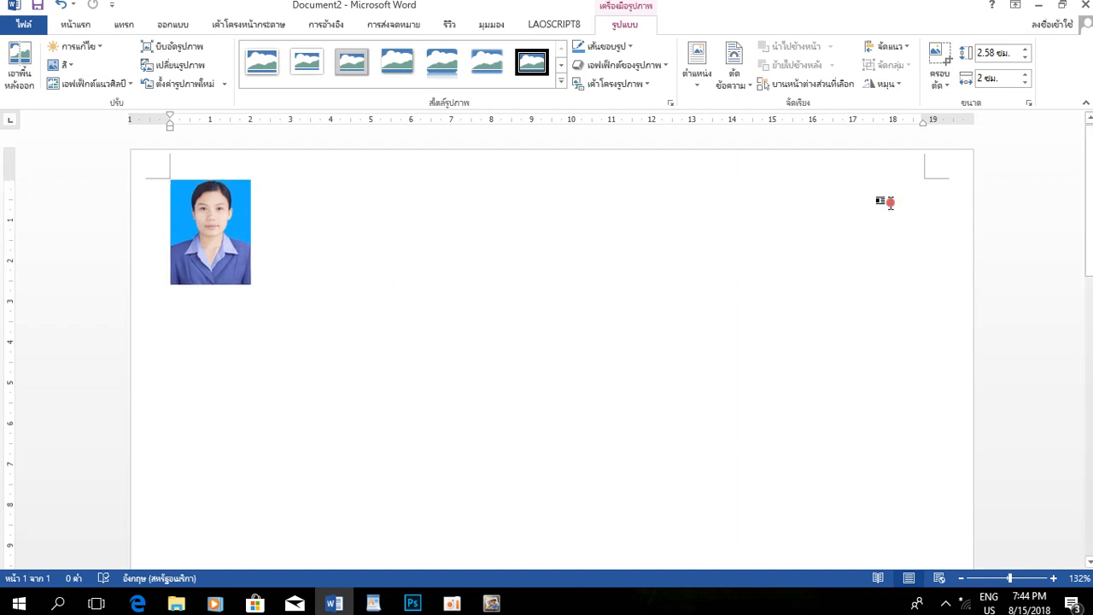
Step: Scale the cropped portrait up to a width of 3 cm
left_click(236, 222)
left_click(980, 77)
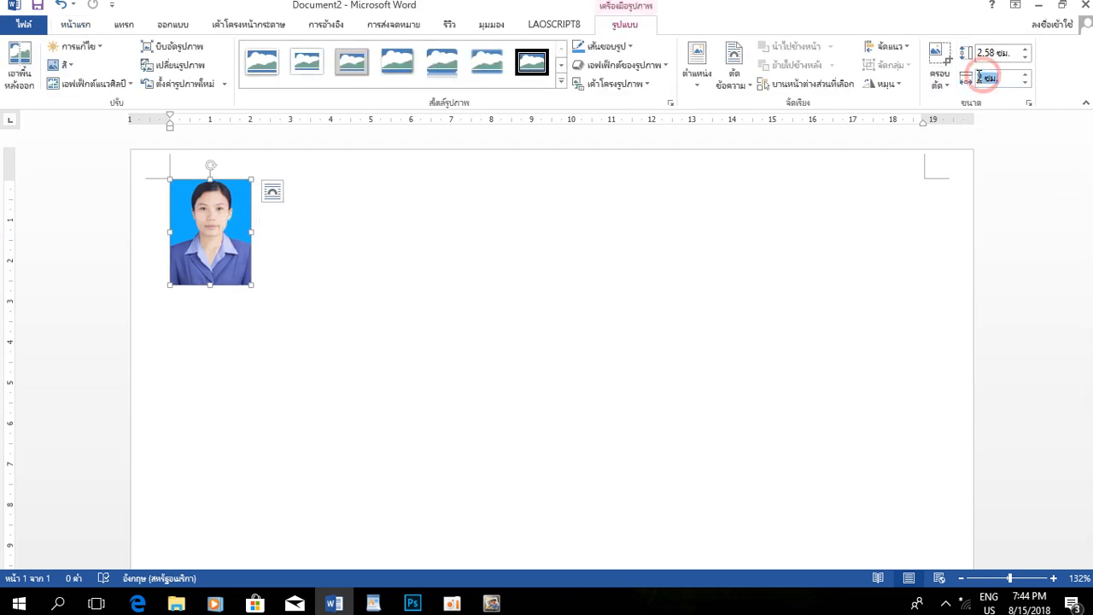
type("3")
key("Return")
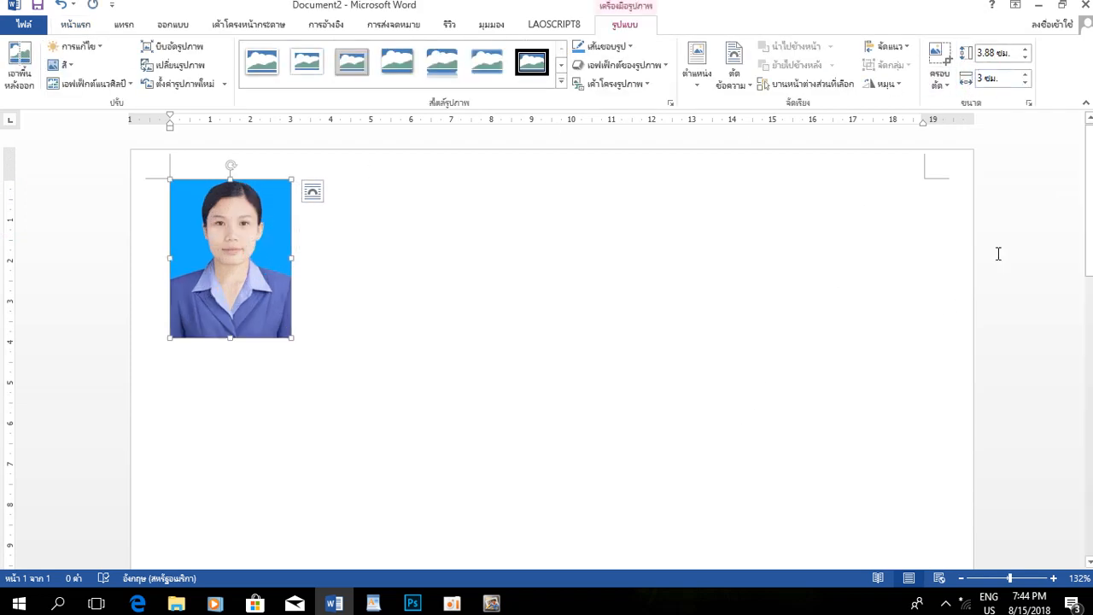
Step: Crop the enlarged portrait to a 3:4 portrait aspect ratio and apply the crop
left_click(938, 88)
mouse_move(965, 142)
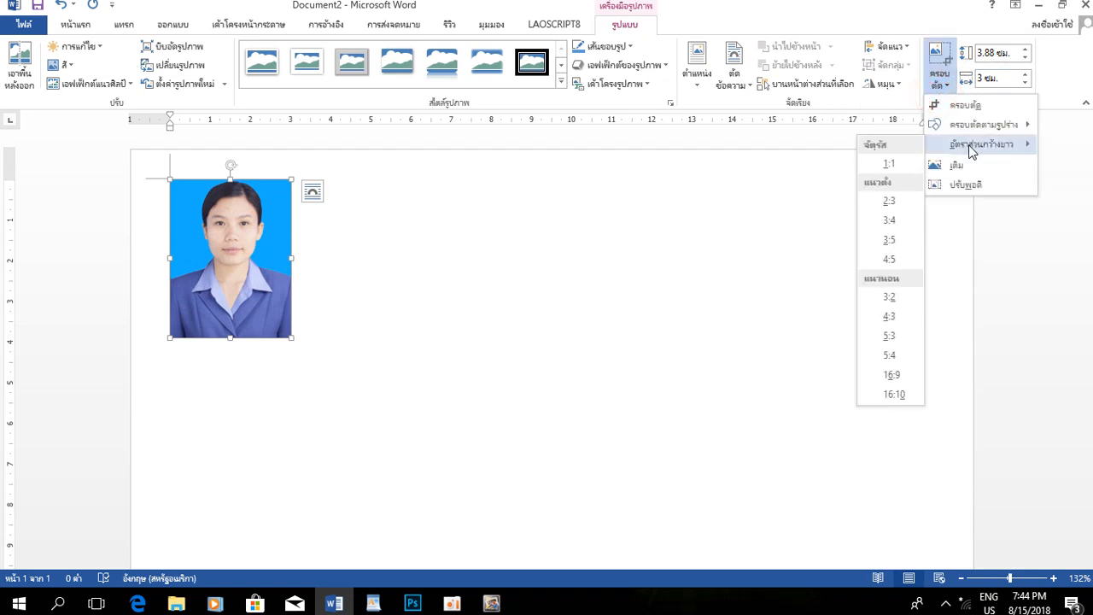
left_click(899, 220)
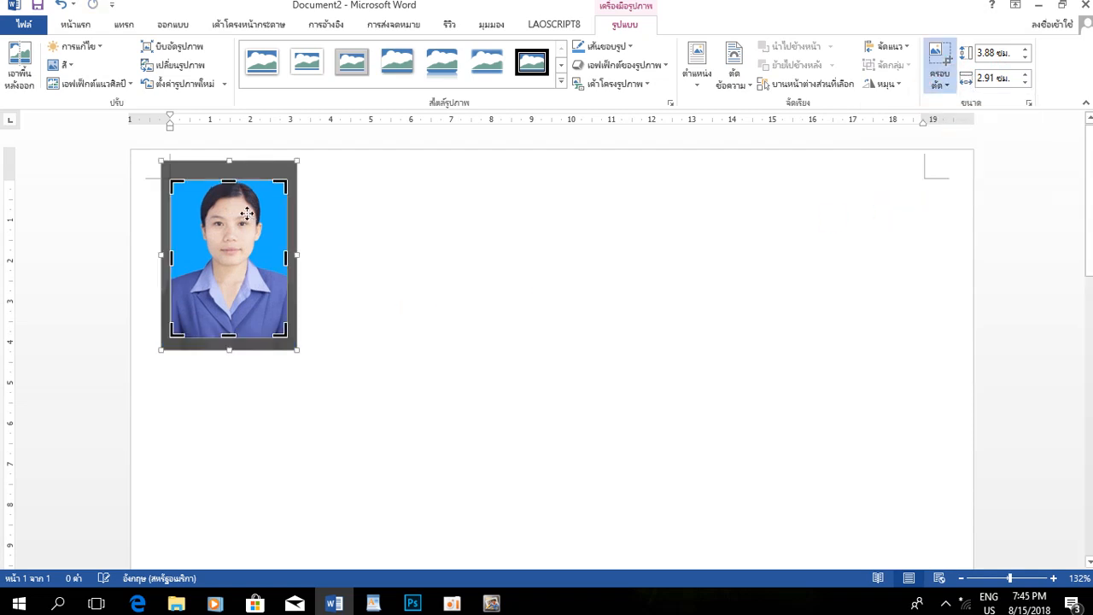
left_click(939, 65)
Step: Set the 3:4 portrait's width to exactly 3 cm and deselect it
left_click(999, 78)
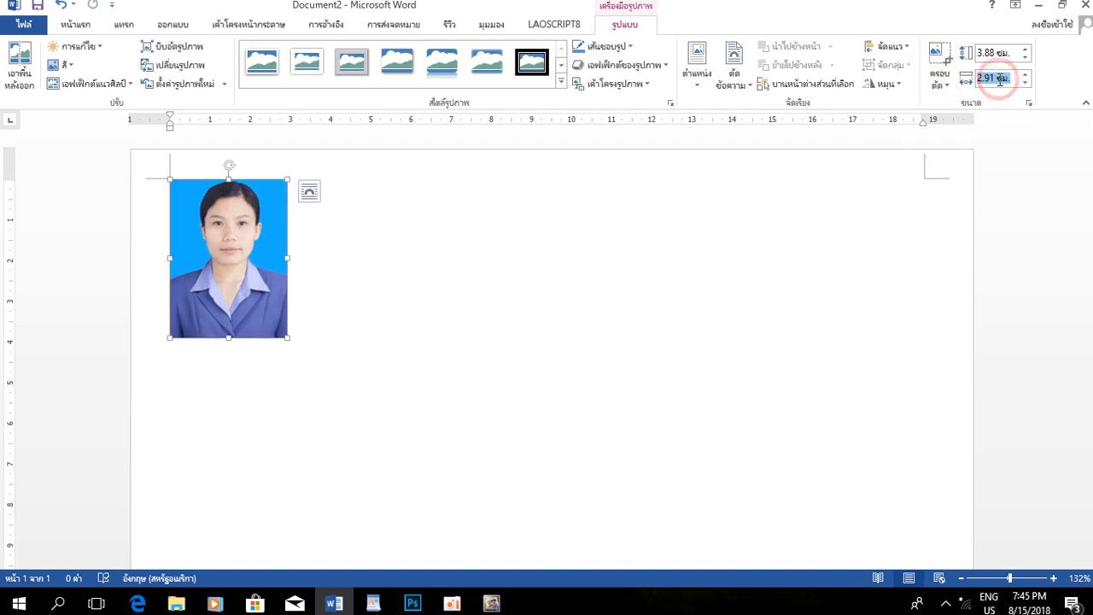
type("3")
key("Return")
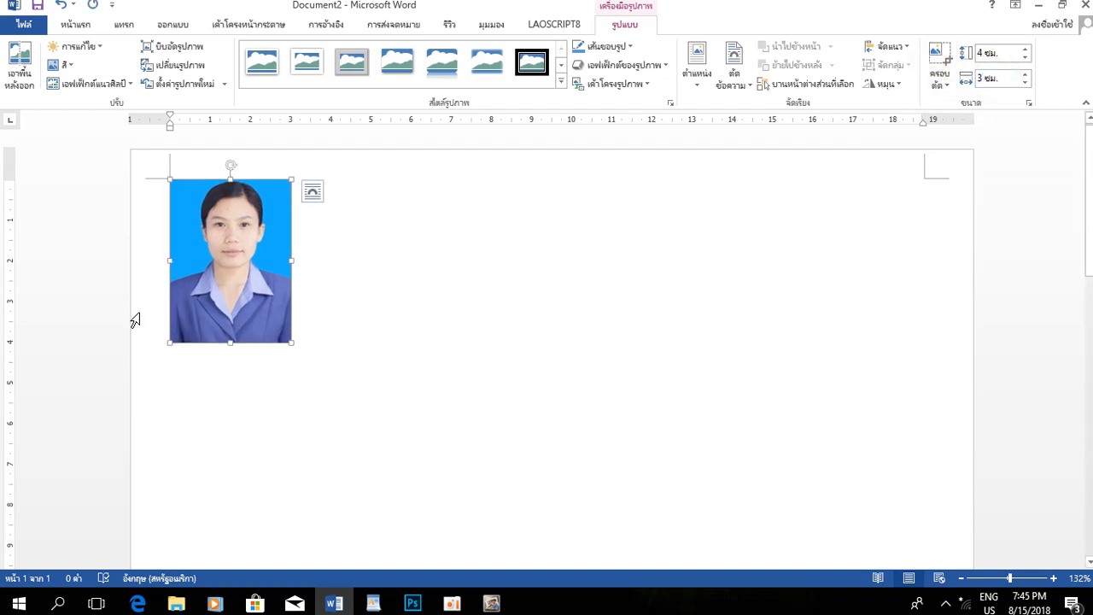
left_click(378, 295)
Step: Copy the 3 cm wide portrait and paste it five times to make a row of six
left_click(266, 271)
key("ctrl+c")
left_click(488, 424)
key("ctrl+v")
key("ctrl+v")
key("ctrl+v")
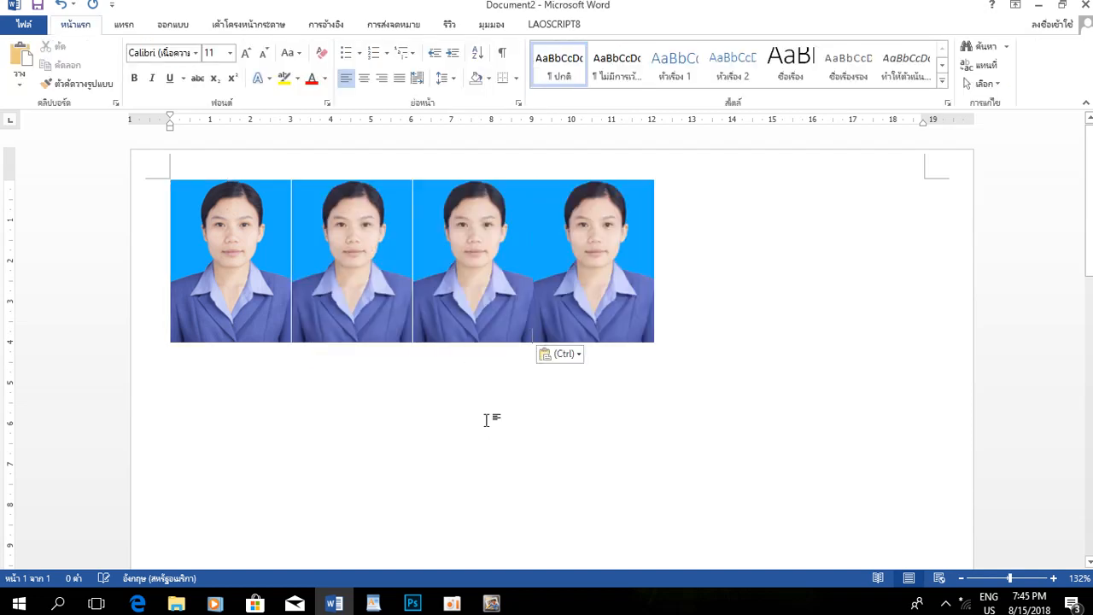
key("ctrl+v")
key("ctrl+v")
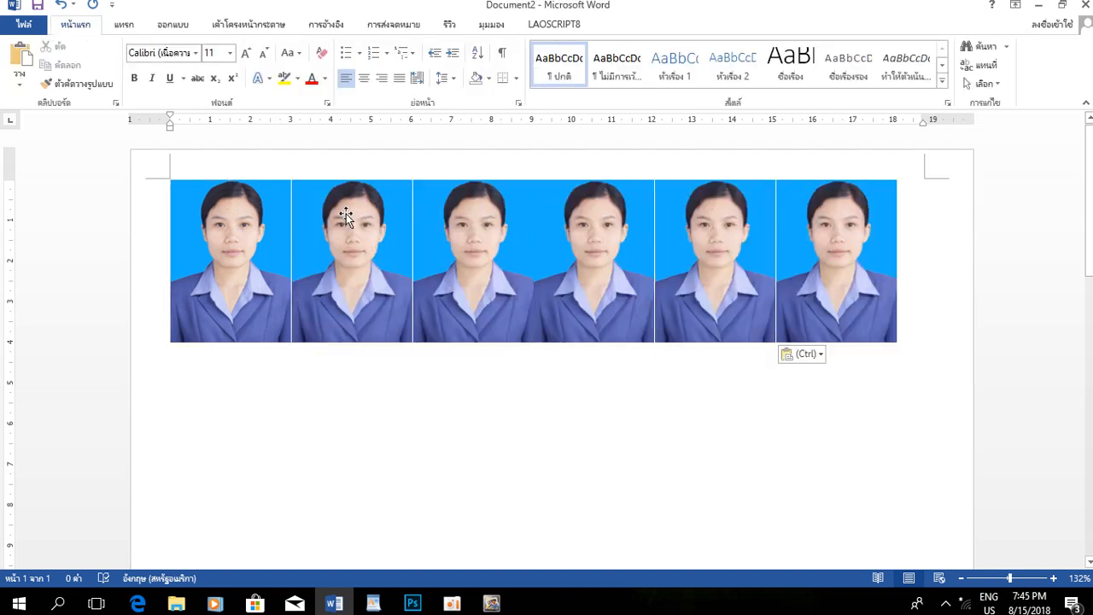
Step: Insert a space between the third and fourth portraits and between the fifth and sixth
left_click(580, 270)
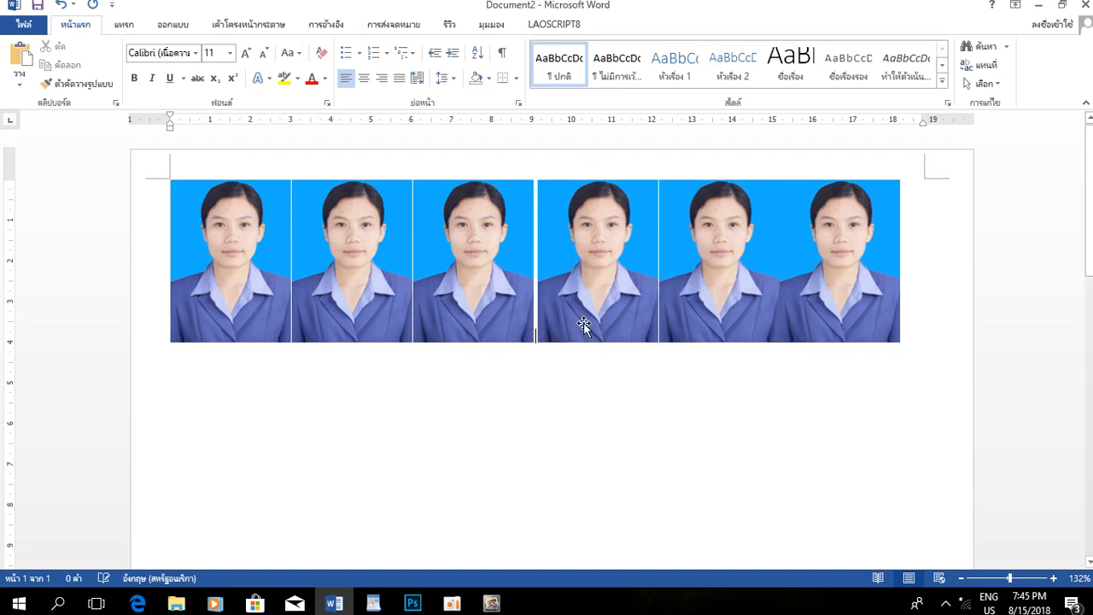
left_click(830, 270)
key("Left")
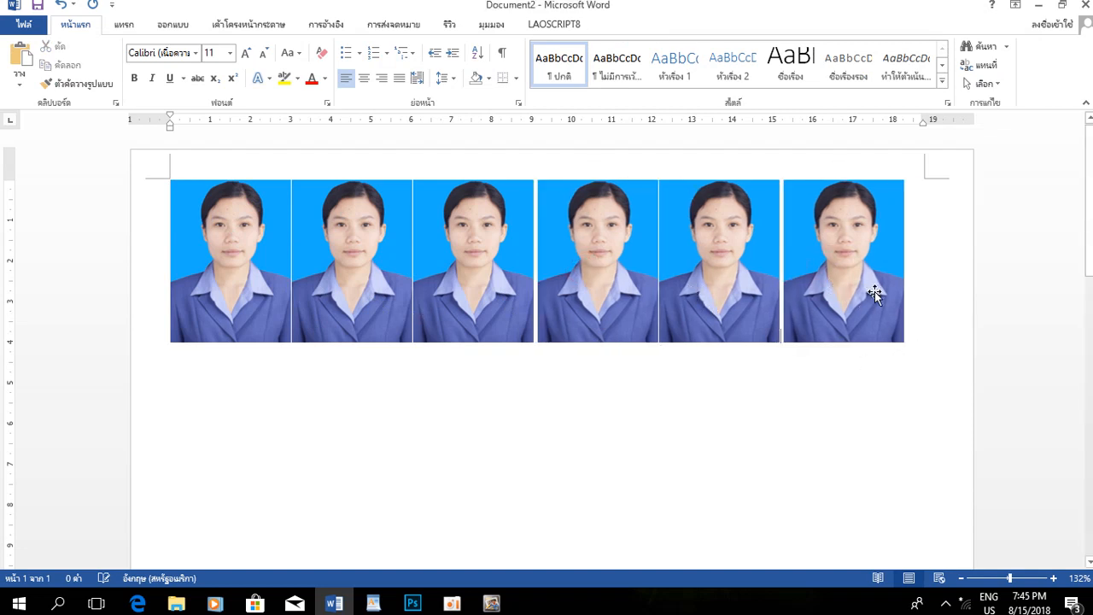
scroll(609, 378, "down", 5)
scroll(370, 356, "up", 5)
scroll(634, 359, "down", 10)
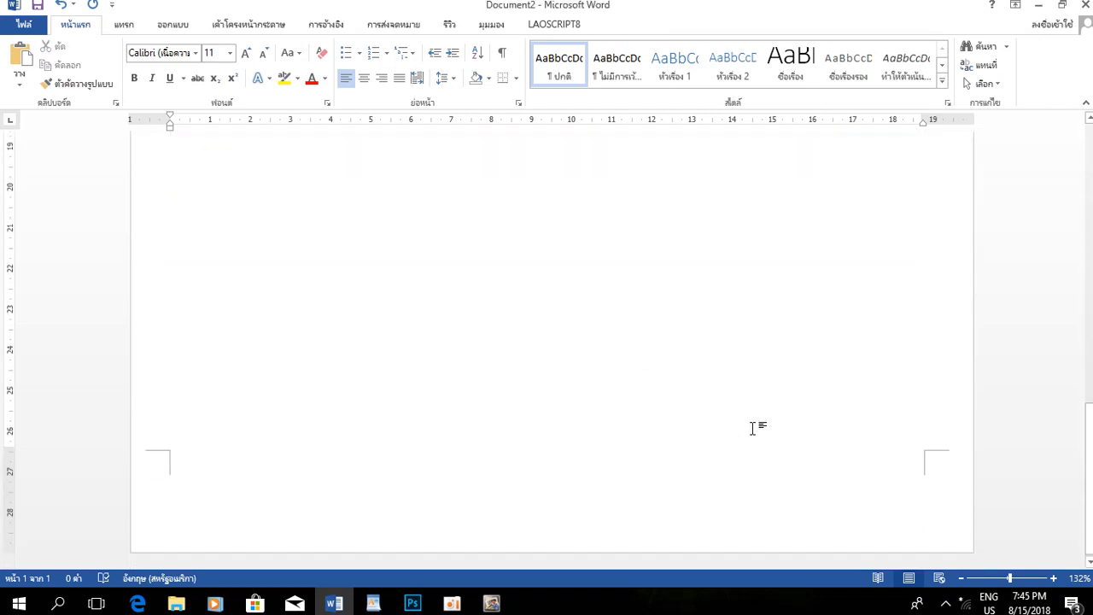
scroll(752, 427, "up", 10)
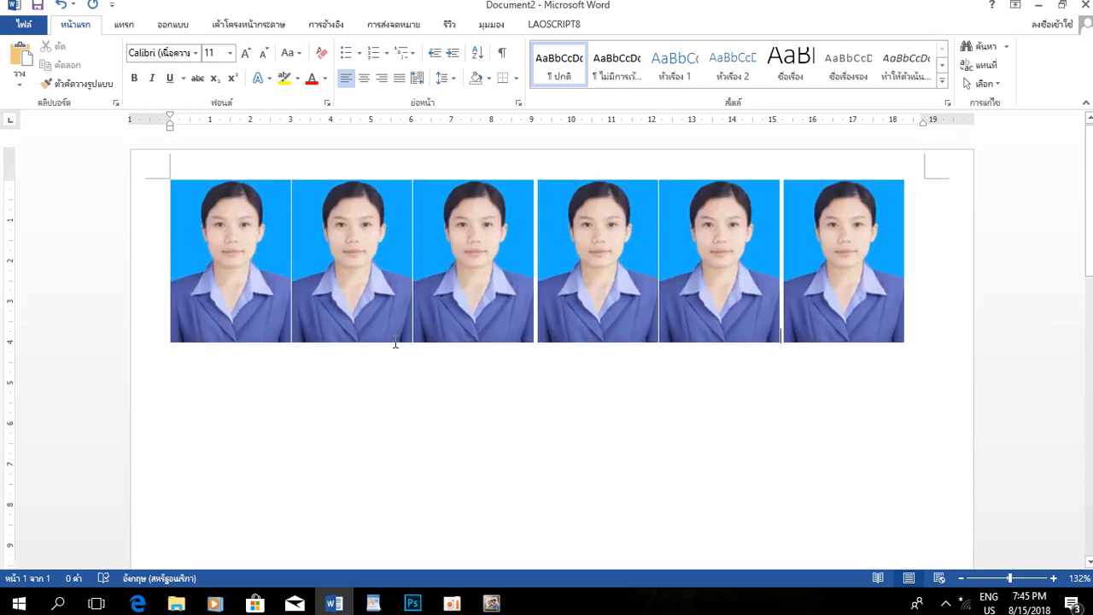
scroll(878, 312, "down", 4)
scroll(403, 319, "up", 4)
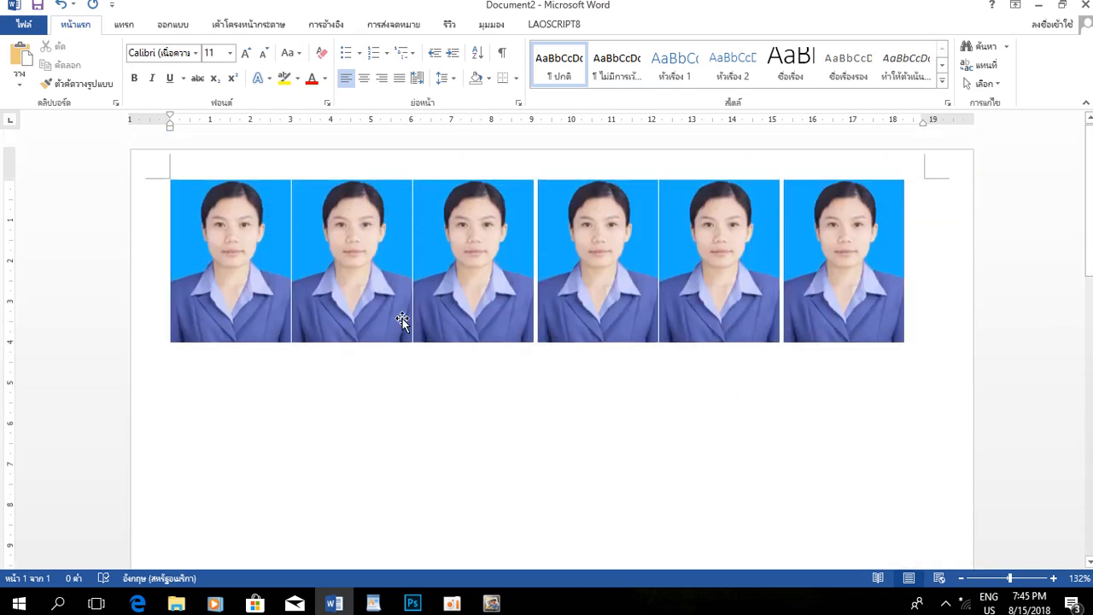
Step: Change the paper size from A4 to 10 x 15 cm (4 x 6 inches) for the portrait sheet
left_click(516, 260)
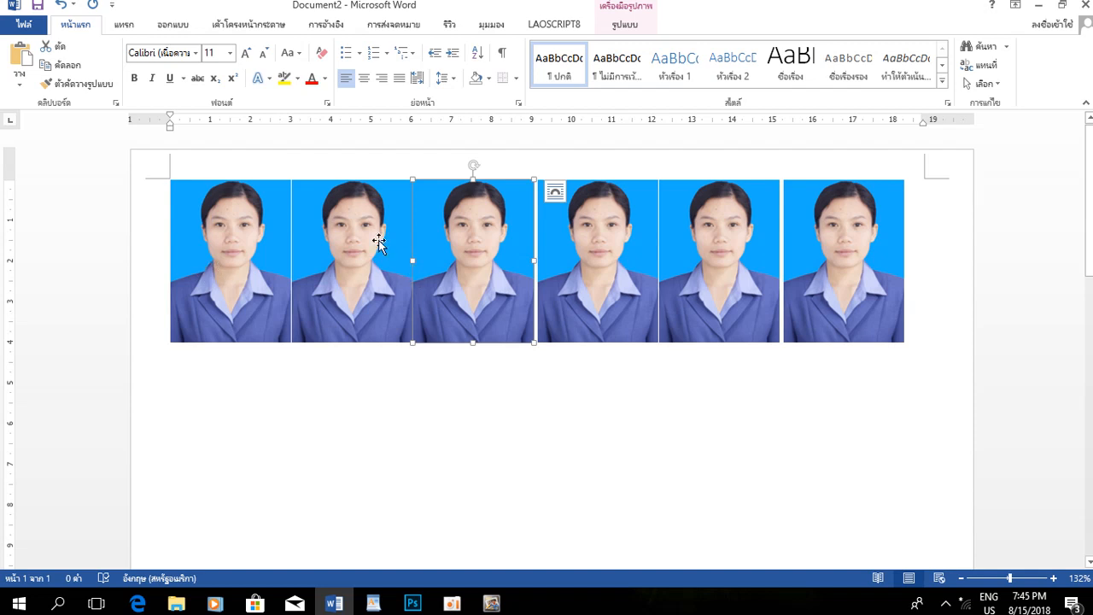
left_click(125, 24)
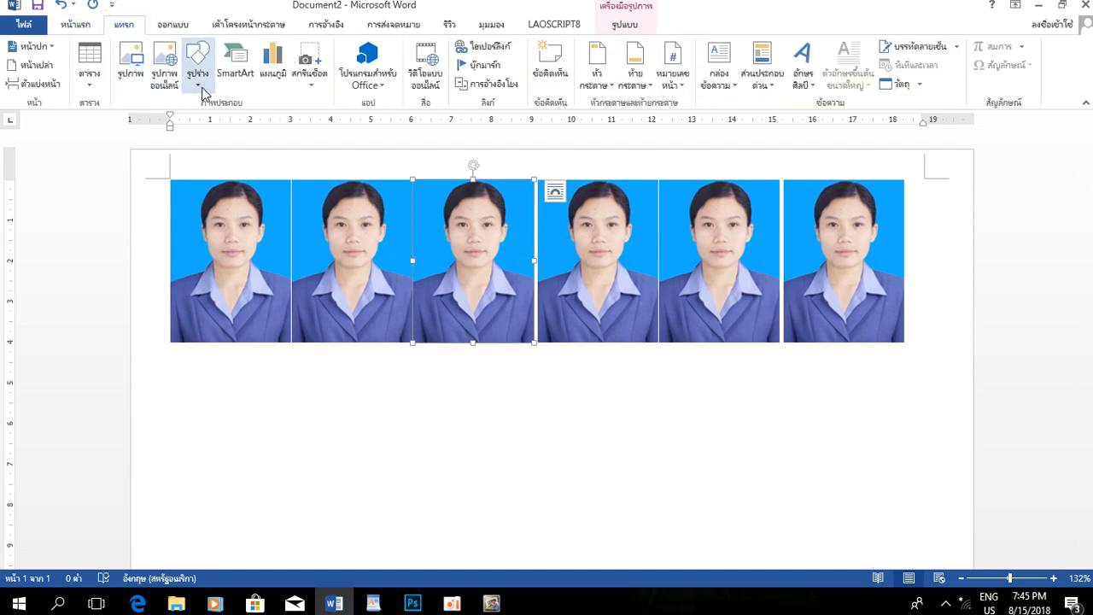
left_click(180, 26)
left_click(238, 26)
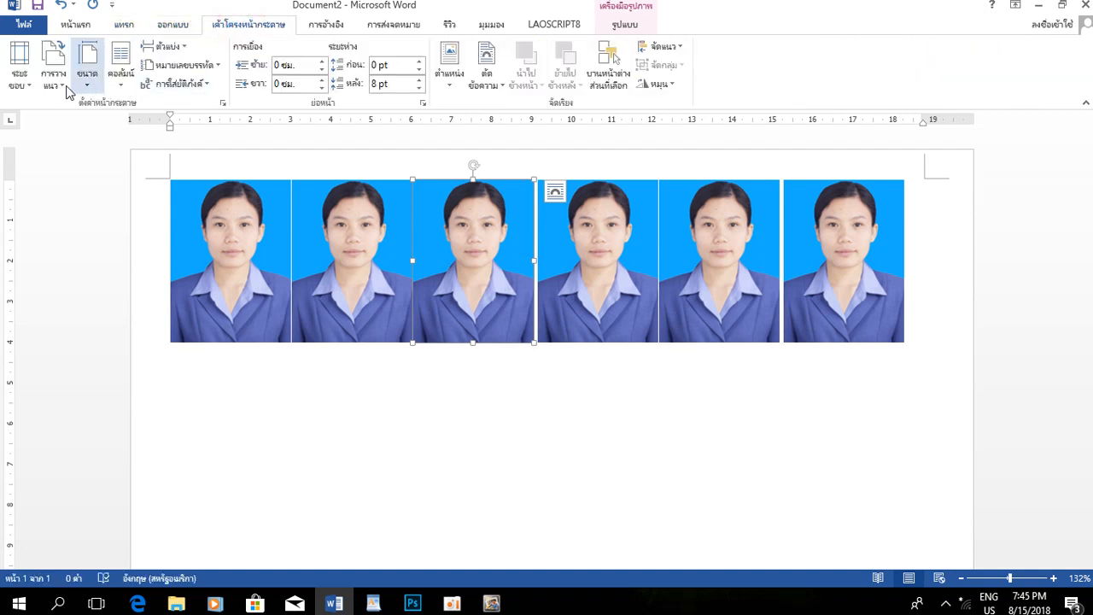
left_click(82, 83)
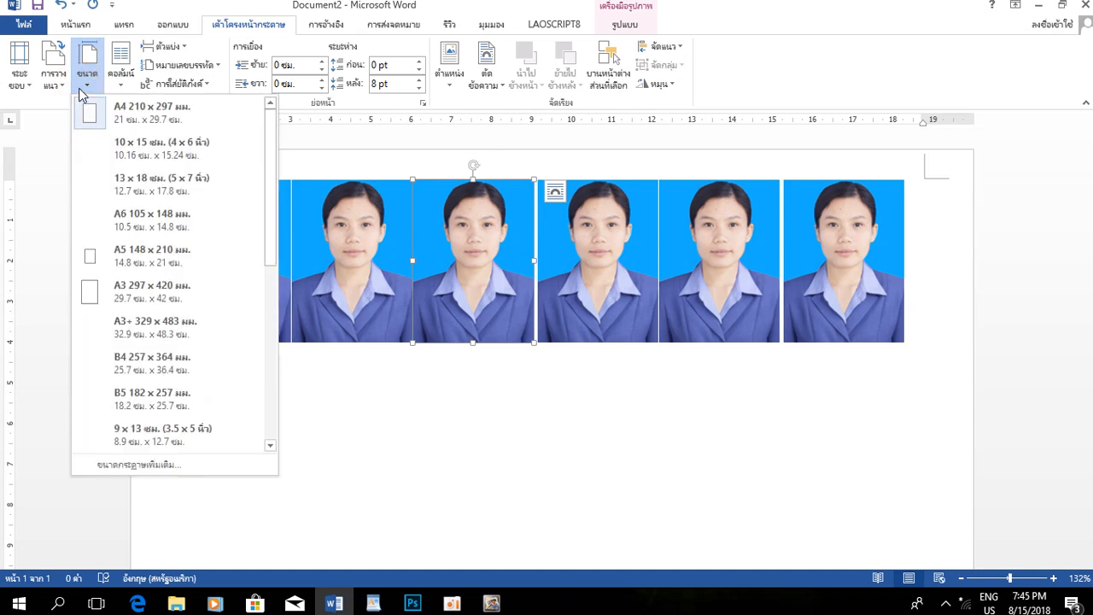
left_click(140, 154)
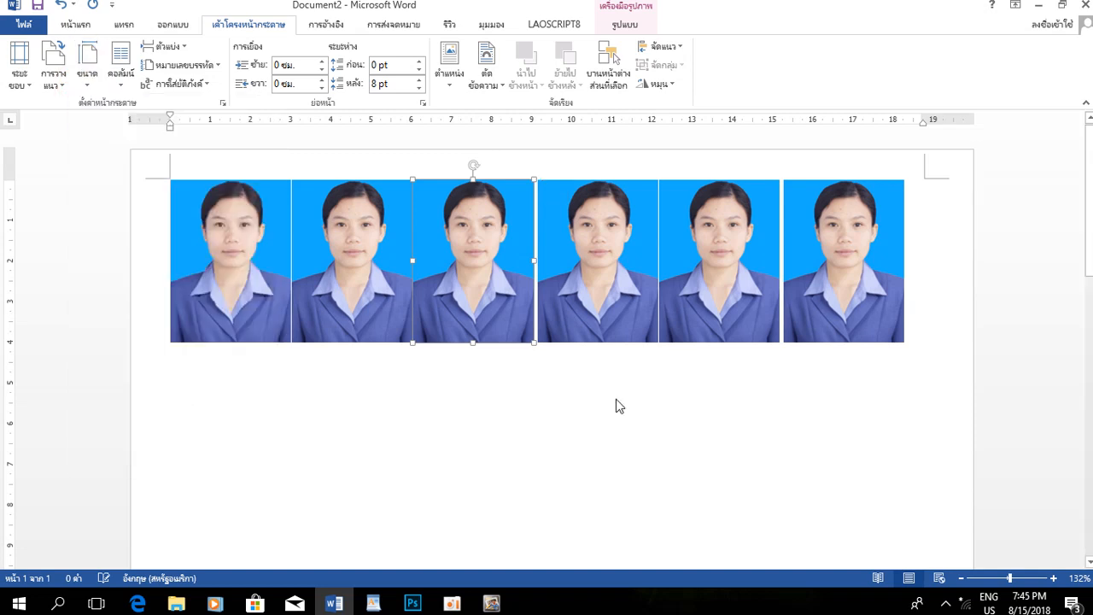
scroll(649, 368, "down", 3)
scroll(649, 367, "up", 3)
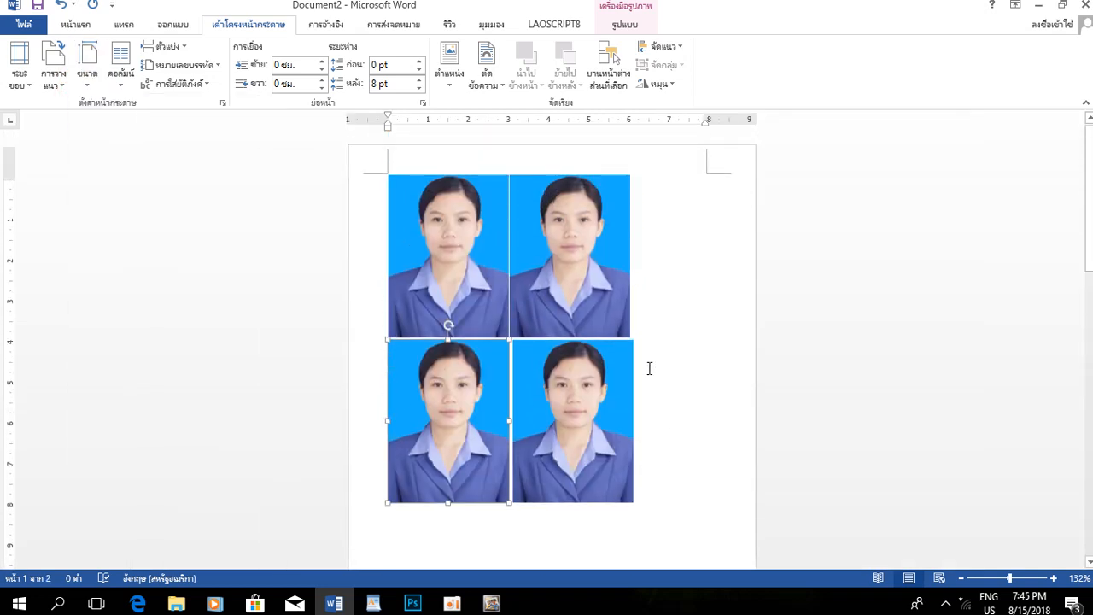
Step: Delete the first four portraits one by one, starting with the one at the beginning of the page
left_click(483, 249)
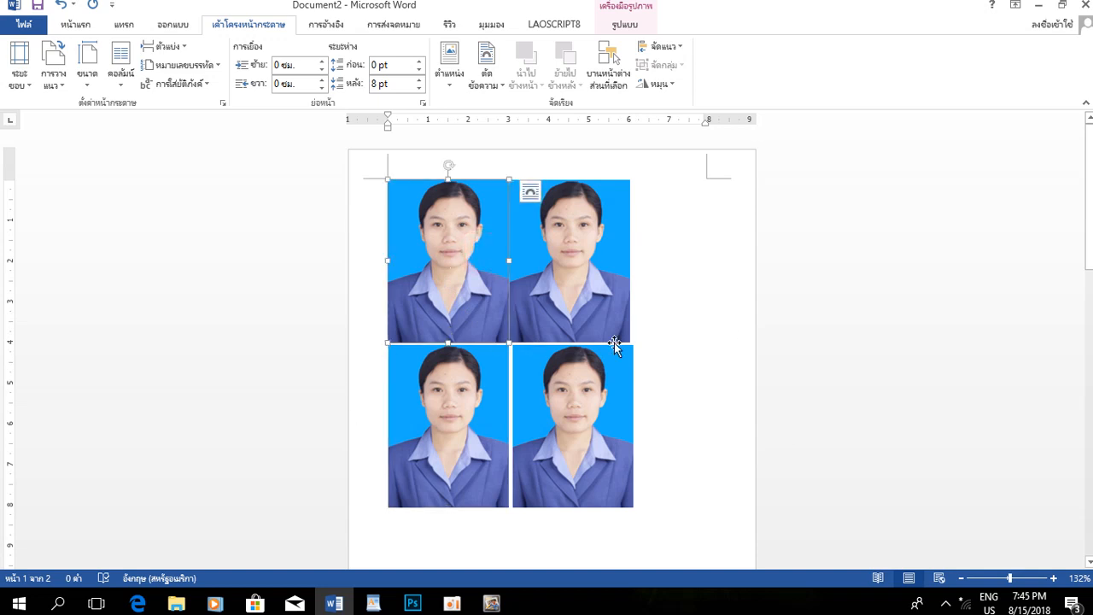
scroll(524, 307, "down", 3)
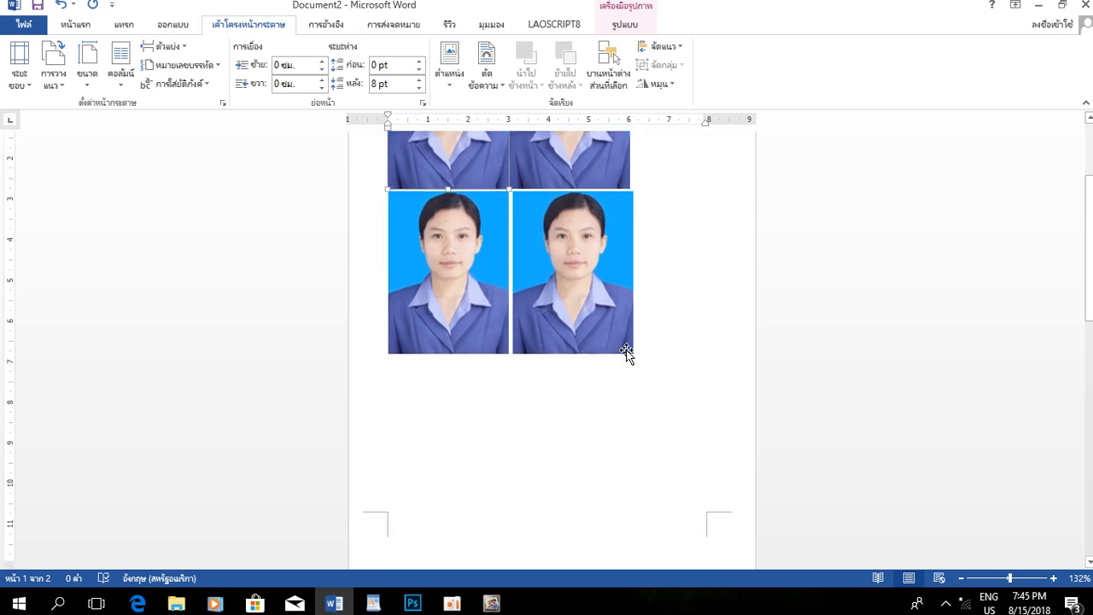
scroll(410, 264, "up", 3)
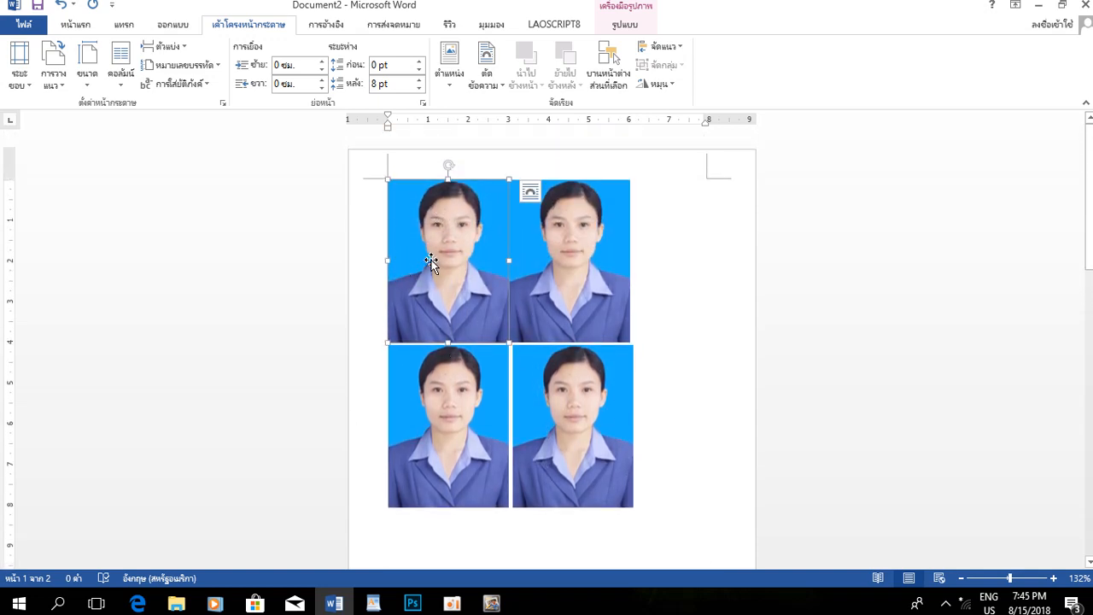
left_click(448, 245)
key("Delete")
left_click(444, 251)
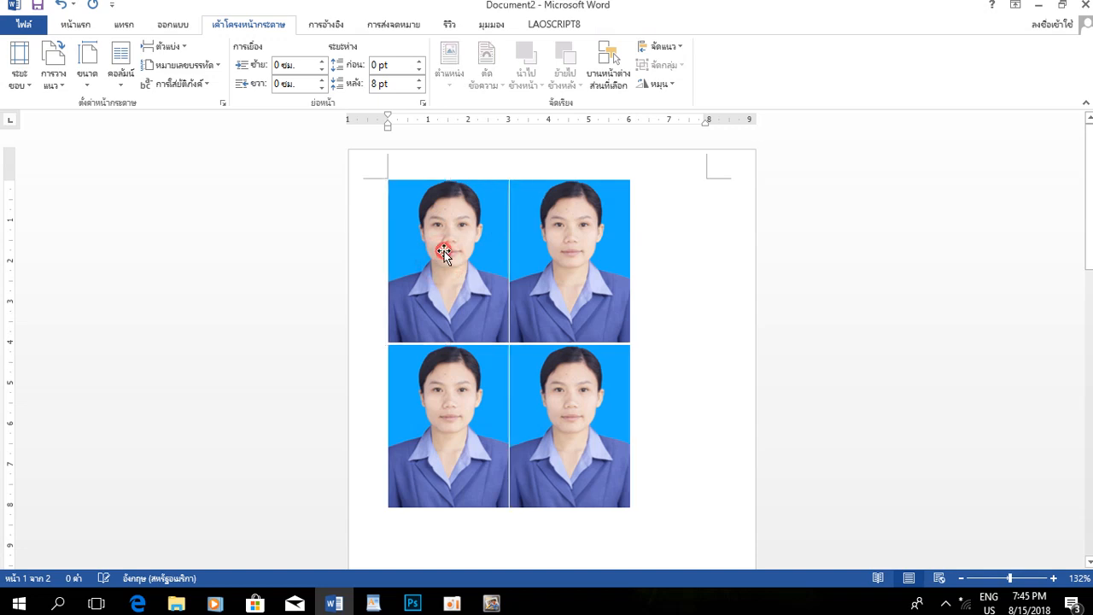
key("Delete")
left_click(444, 251)
key("Delete")
left_click(444, 251)
key("Delete")
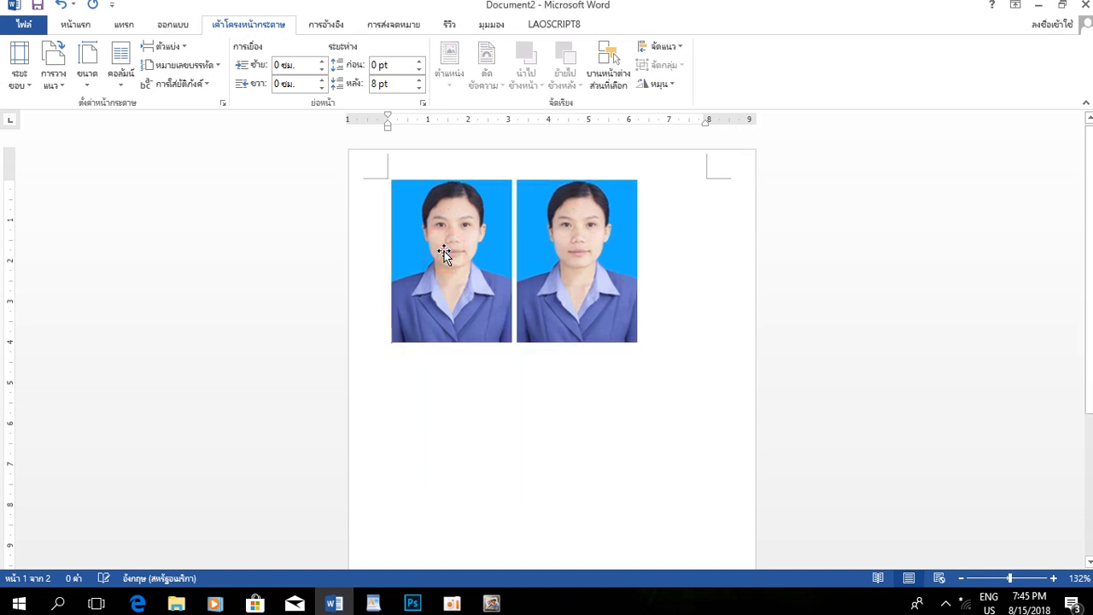
Step: Delete the first of the two remaining portraits and set the last portrait's text wrapping to Behind Text
left_click(444, 251)
key("Delete")
left_click(447, 245)
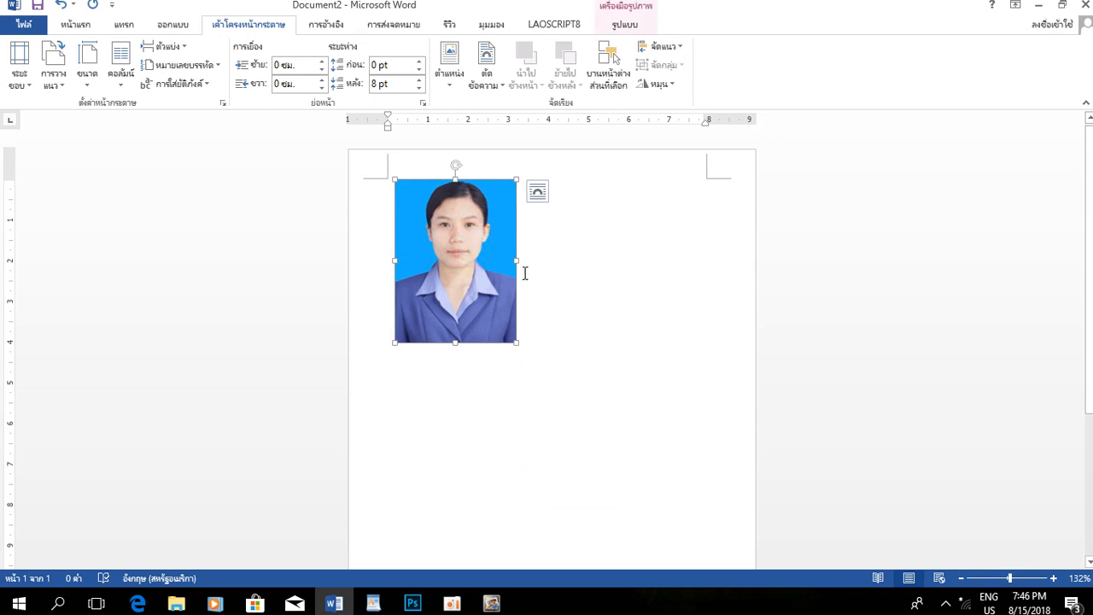
left_click(537, 190)
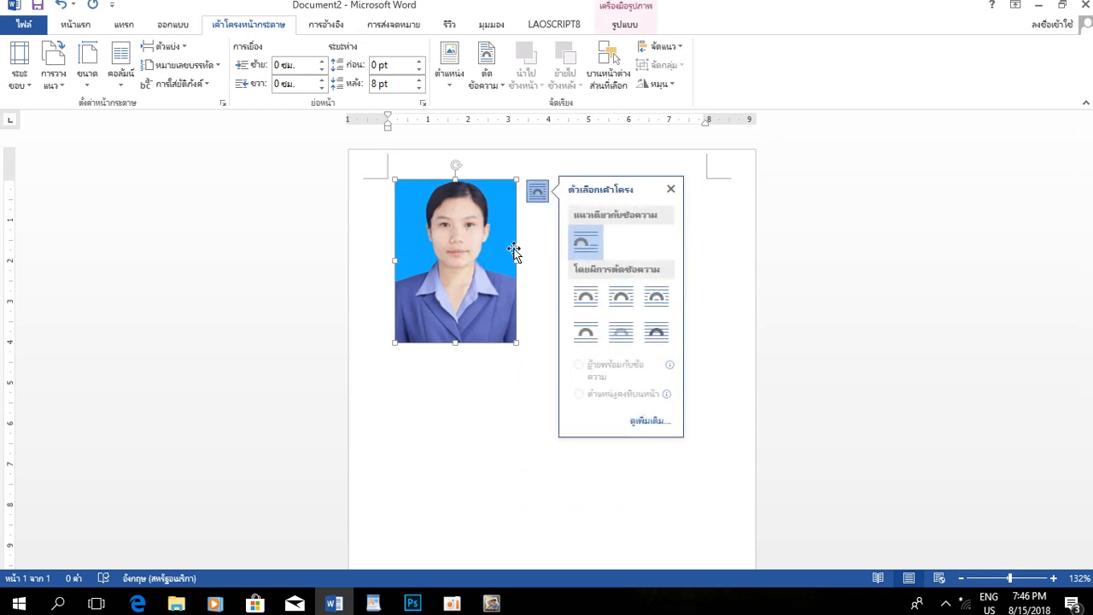
left_click(472, 248)
left_click(619, 338)
Step: Move the portrait to the page's upper-left corner and copy it across to form a top row of three portraits
left_click_drag(458, 288, 425, 261)
left_click(504, 285)
left_click(448, 272)
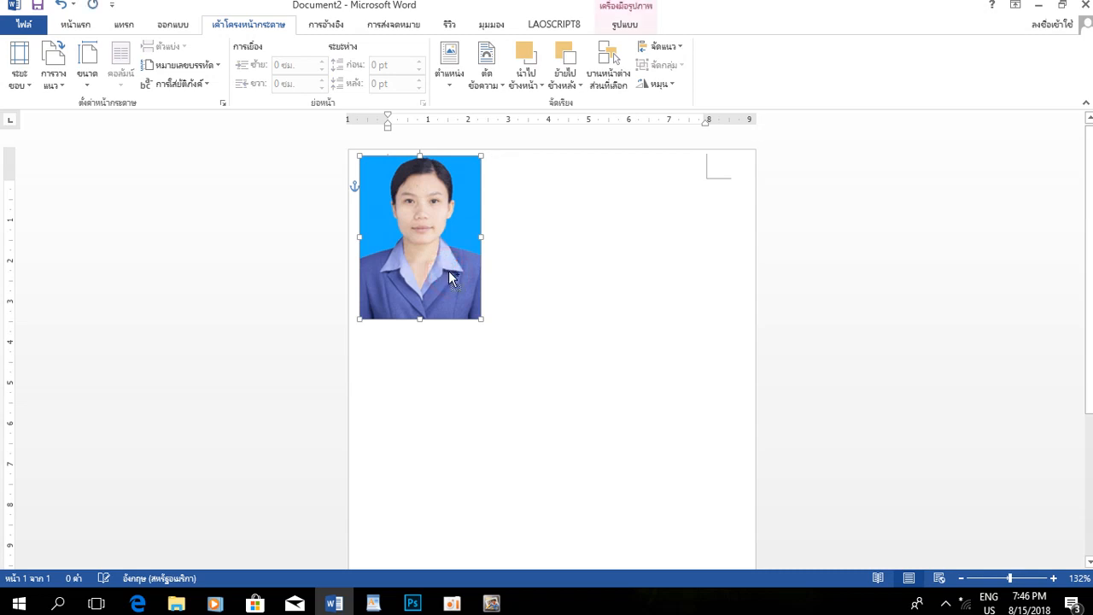
left_click_drag(449, 272, 675, 242)
Step: Paste three more copies of the portrait and align them as a second row directly below the first row
scroll(642, 278, "down", 4)
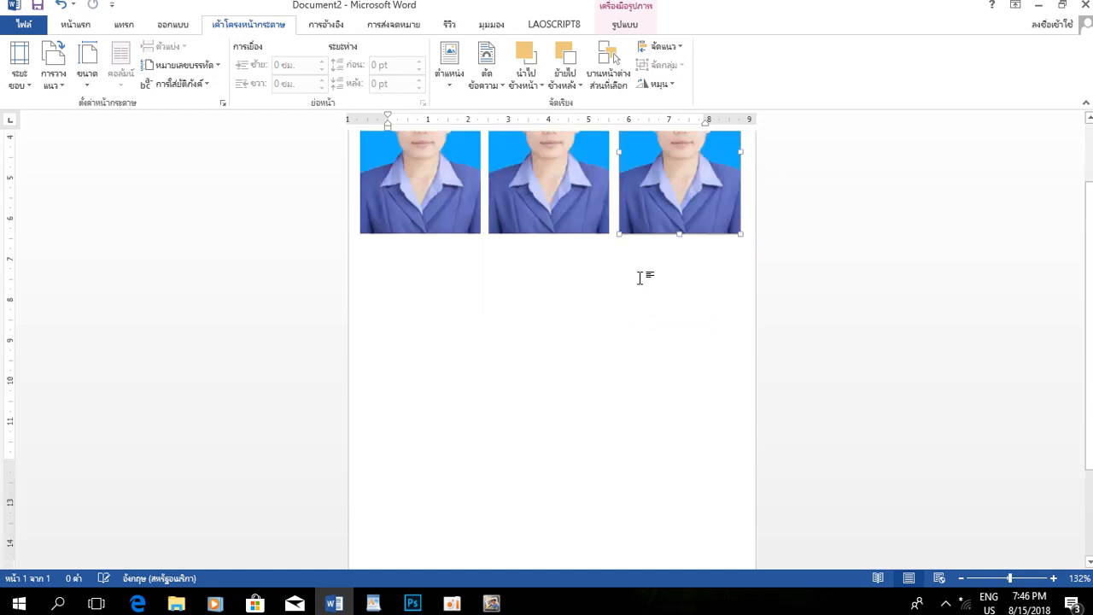
scroll(515, 300, "up", 4)
scroll(516, 297, "up", 1)
key("ctrl+v")
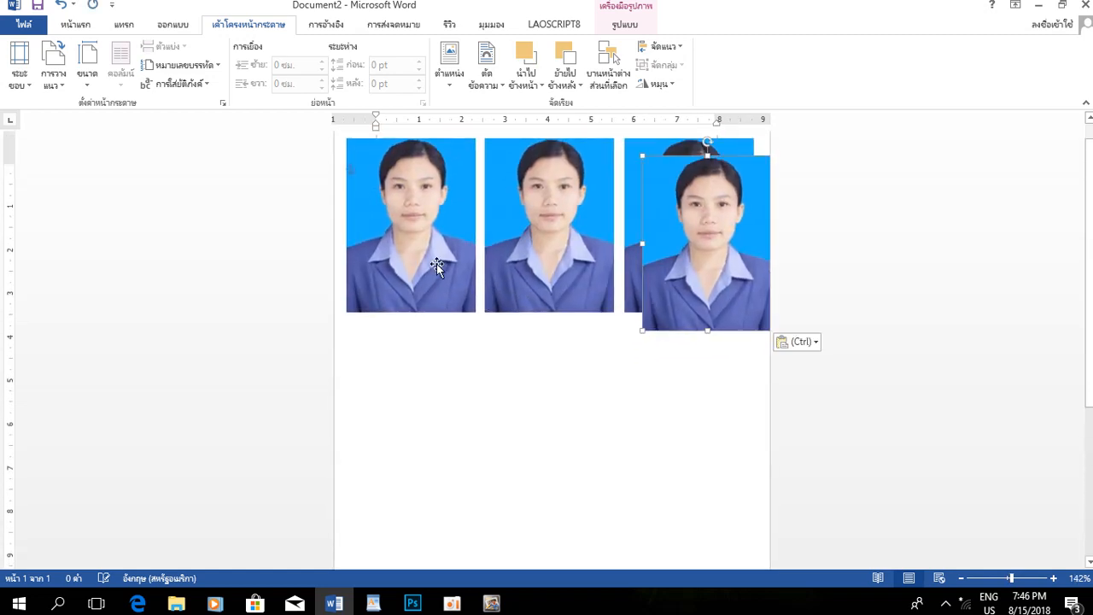
left_click_drag(711, 257, 696, 396)
key("ctrl+v")
key("ctrl+v")
Step: Paste another three portrait copies and line them up as a third row beneath the second
scroll(685, 391, "down", 5)
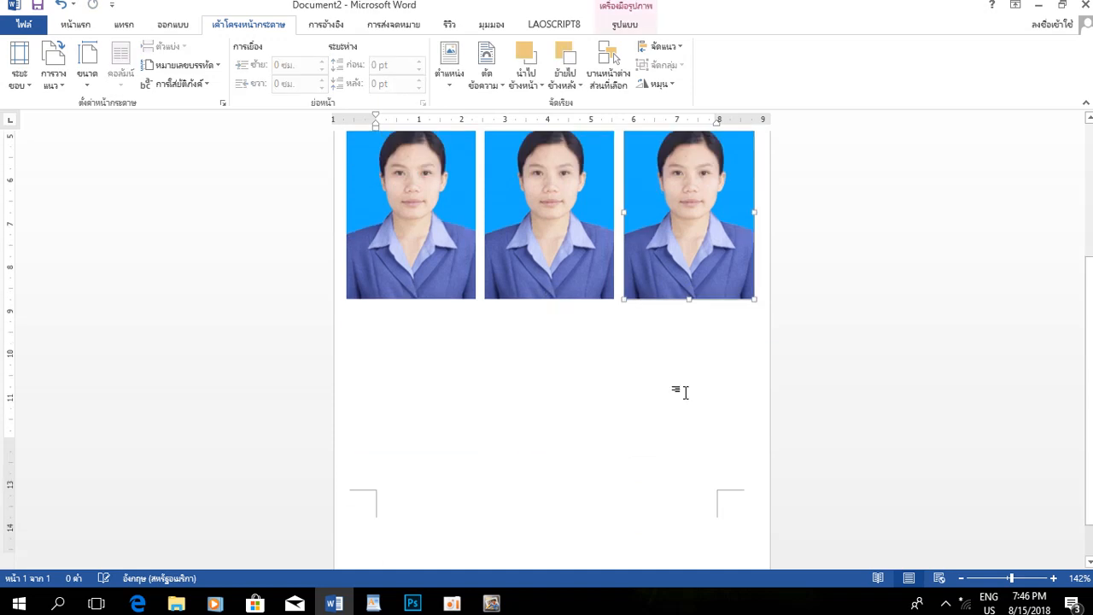
key("ctrl+v")
left_click_drag(736, 218, 695, 350)
key("ctrl+v")
key("ctrl+v")
Step: Check the whole sheet in the print preview and review the EPSON L1300 printer properties, leaving them without changes
scroll(696, 351, "up", 4)
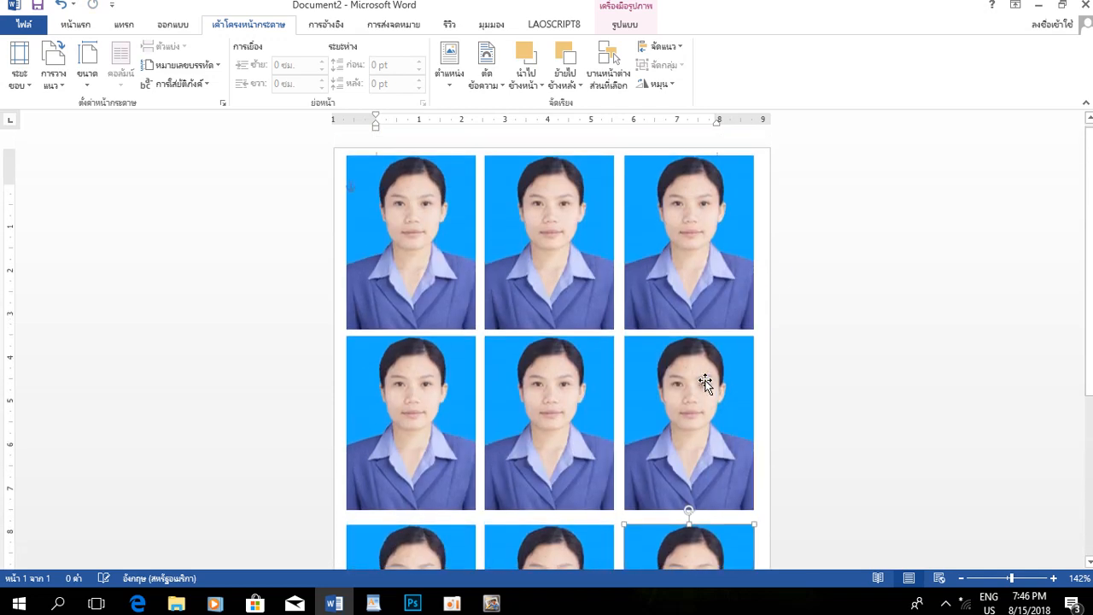
scroll(760, 415, "down", 1)
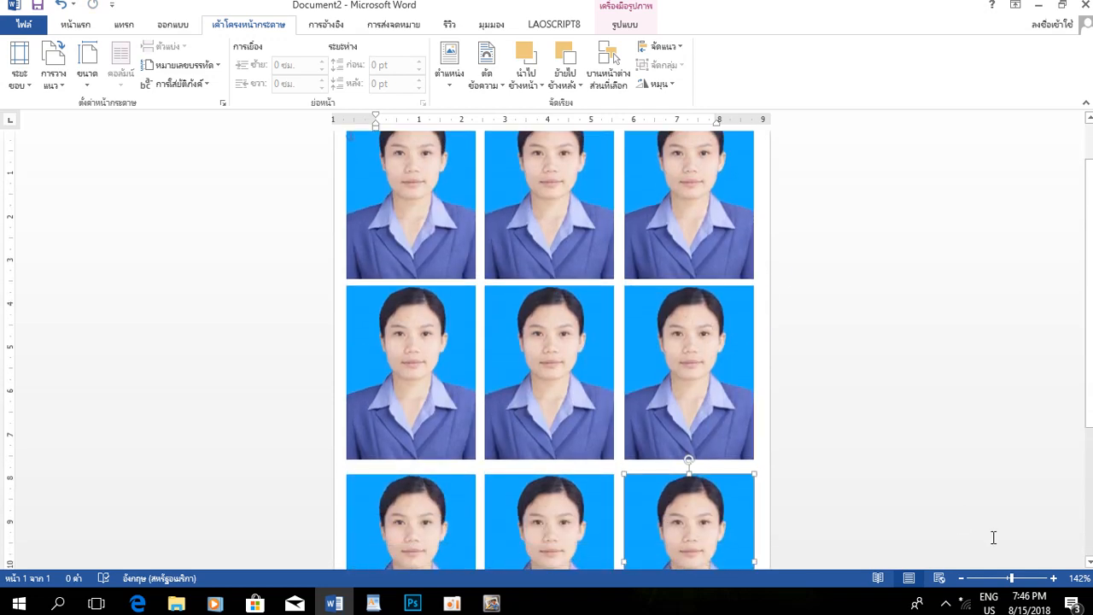
left_click(991, 580)
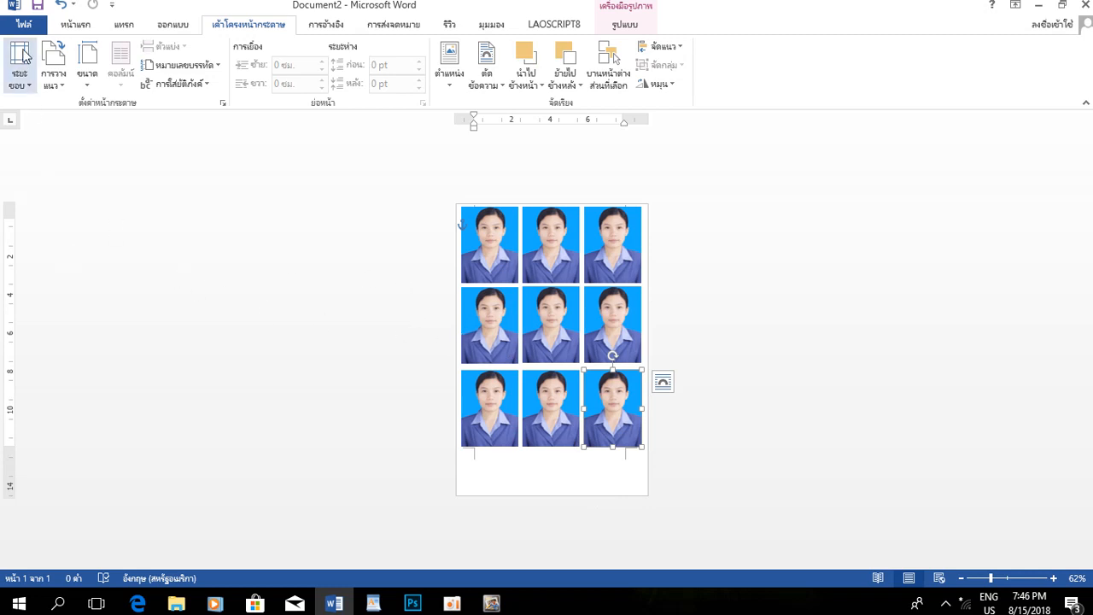
key("ctrl+p")
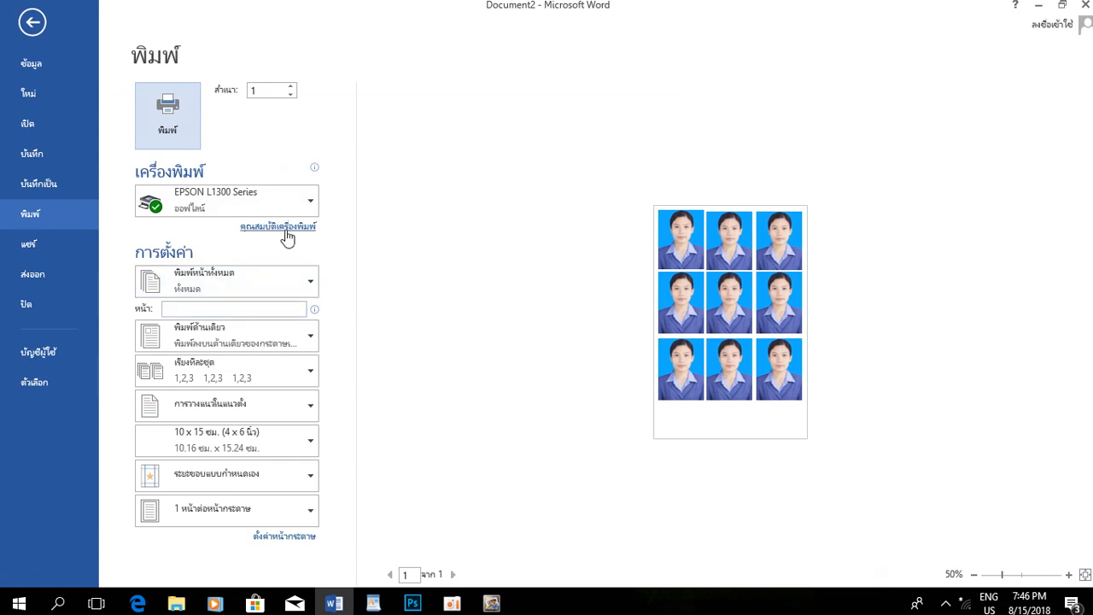
left_click(286, 232)
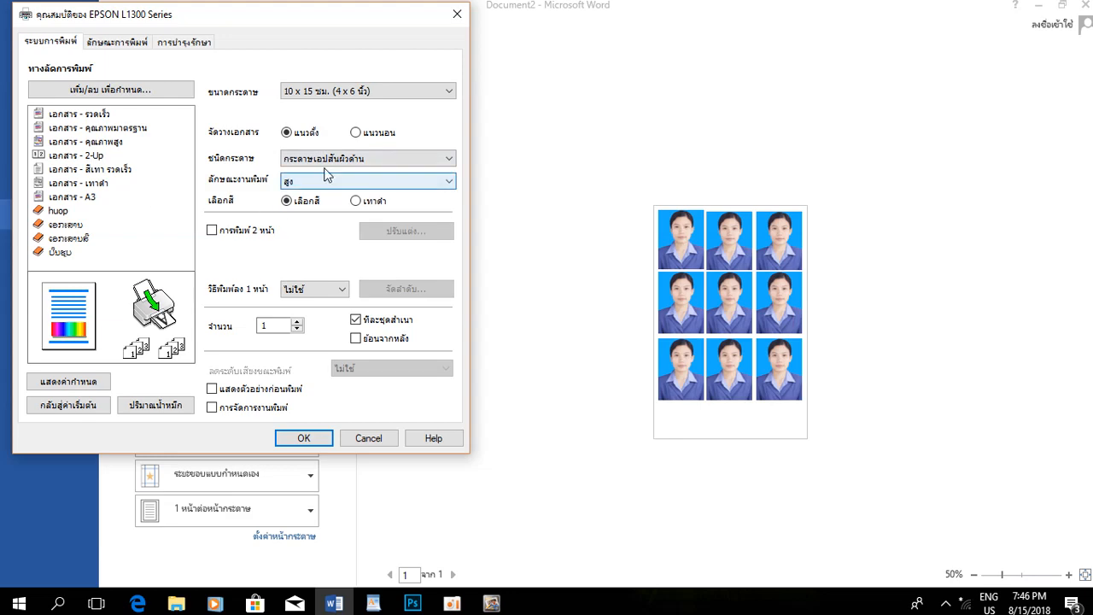
left_click(380, 438)
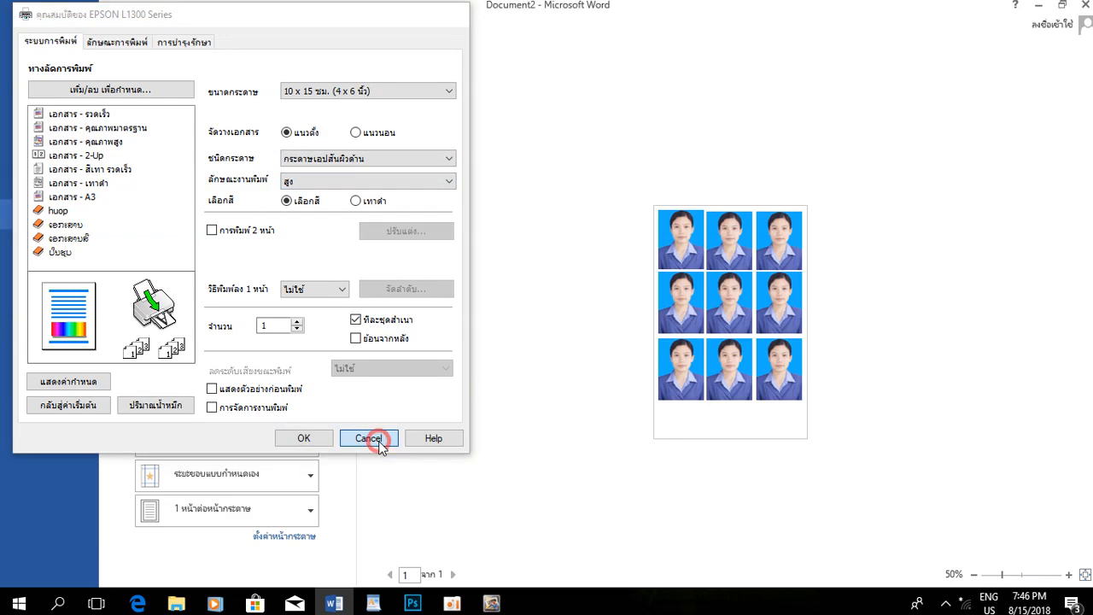
key("Escape")
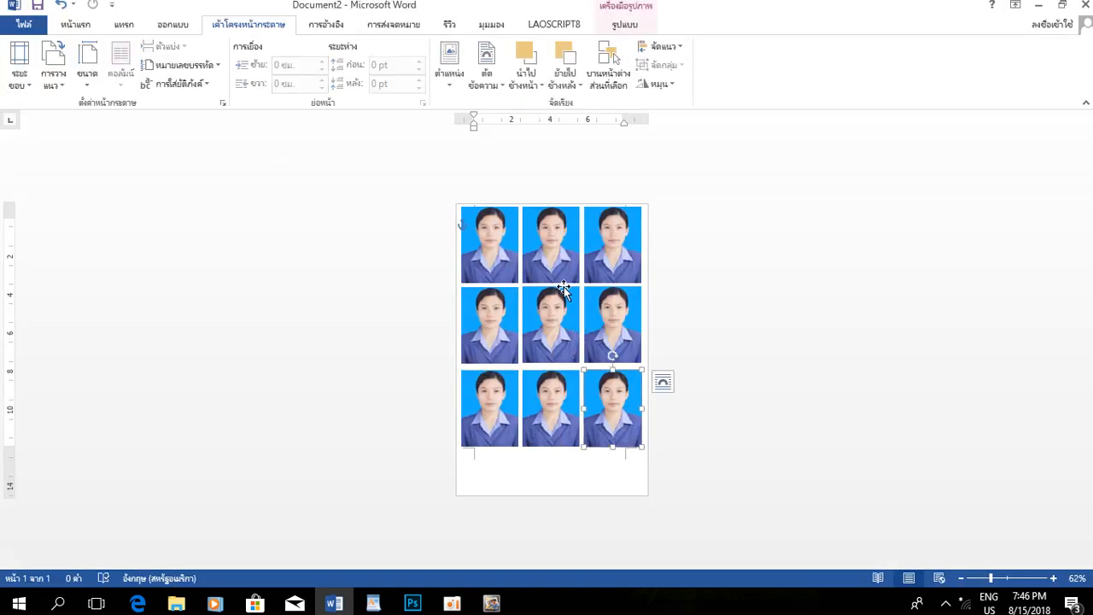